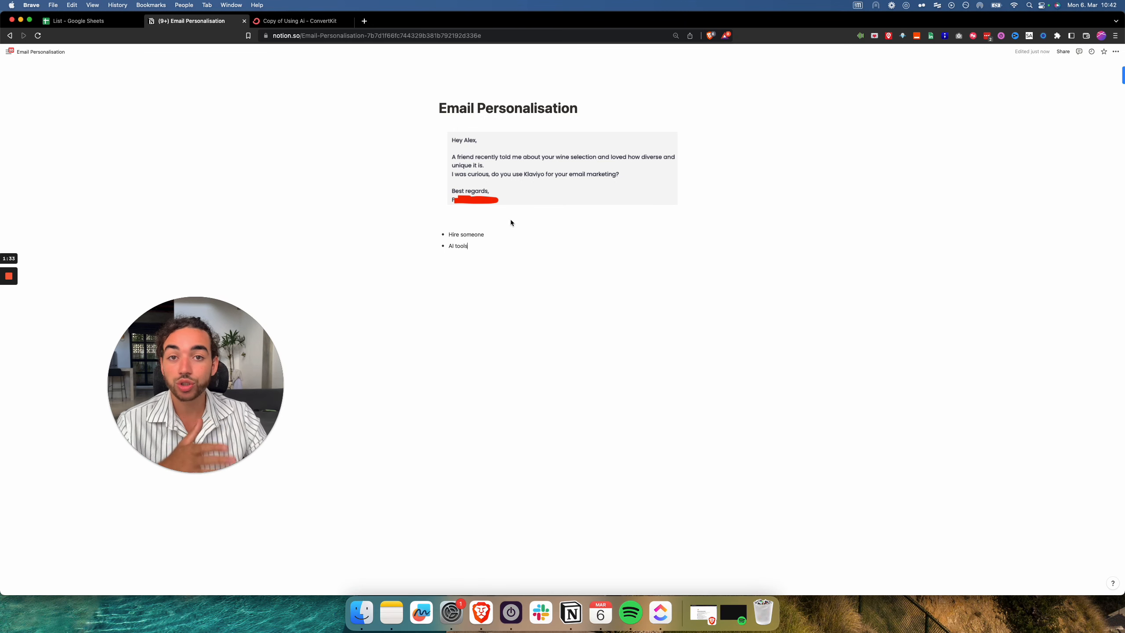
pyautogui.moveTo(444, 233)
pyautogui.mouseDown()
pyautogui.moveTo(478, 235)
pyautogui.moveTo(448, 237)
pyautogui.mouseUp()
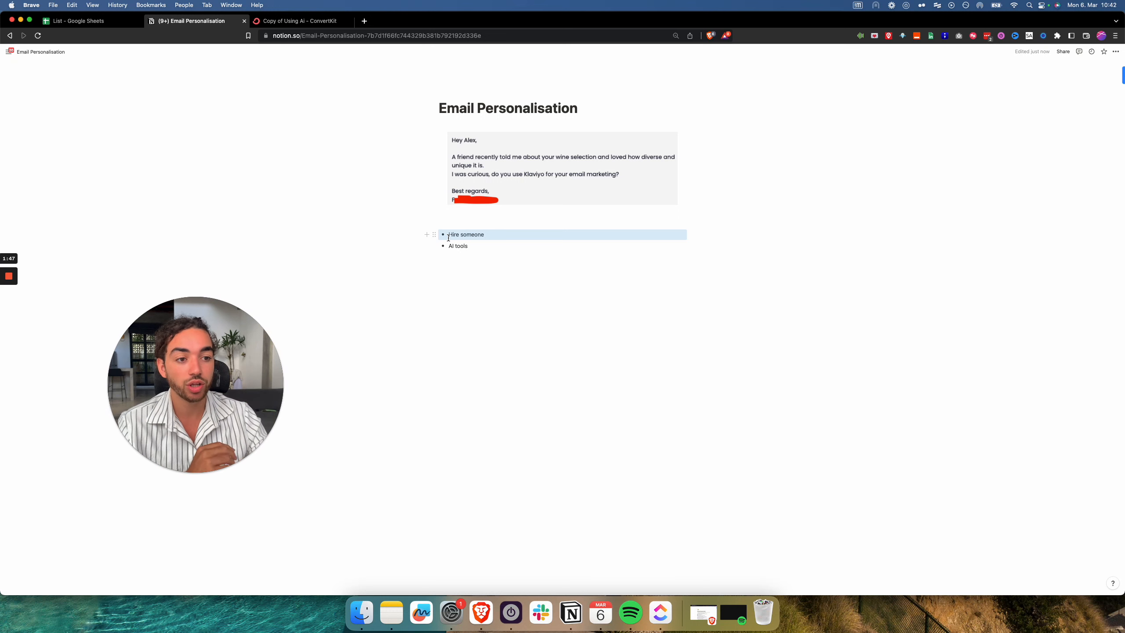
pyautogui.moveTo(456, 247); pyautogui.dragTo(440, 240)
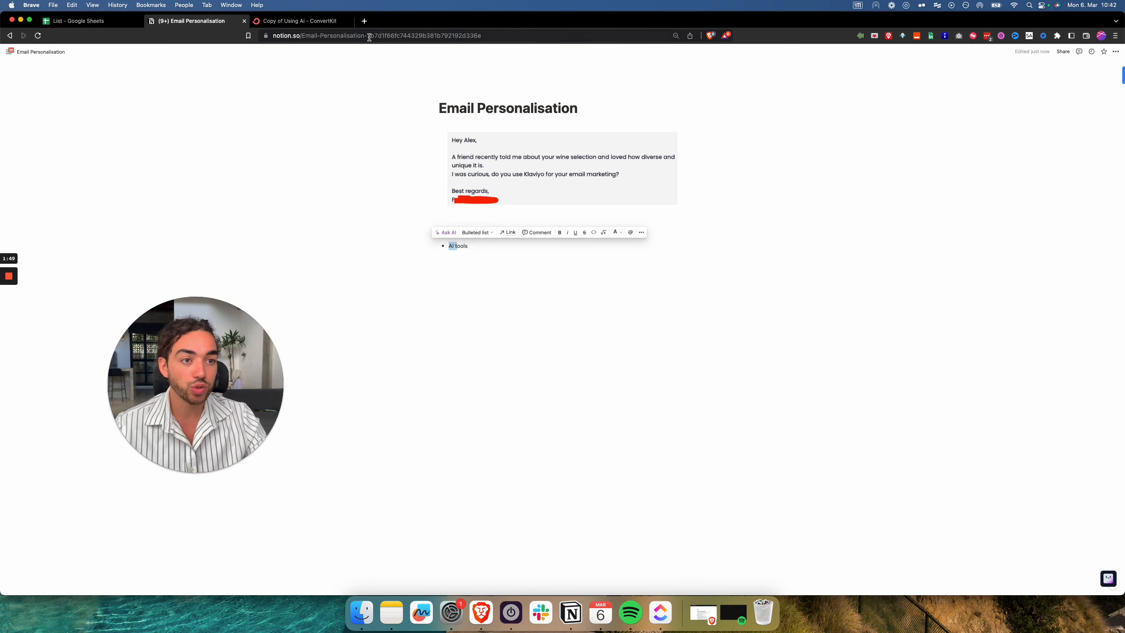
# - Open quicklines.ai in a new browser tab, look over its landing page, and return to the Email Personalisation notes
pyautogui.click(364, 21)
pyautogui.write('quicklines.ai')
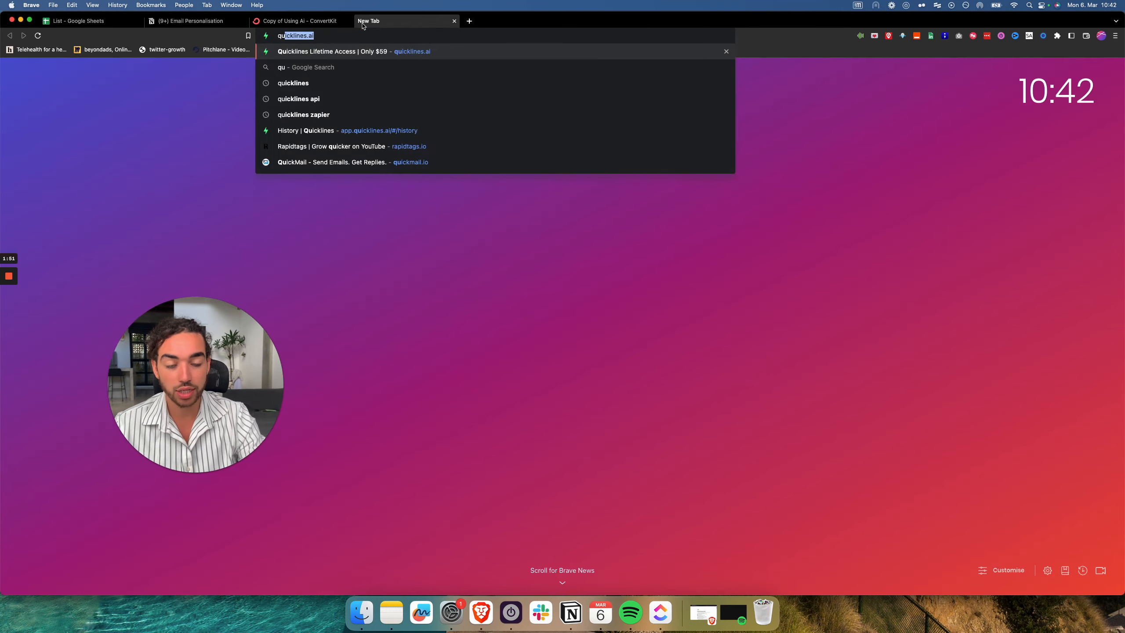
pyautogui.press('Return')
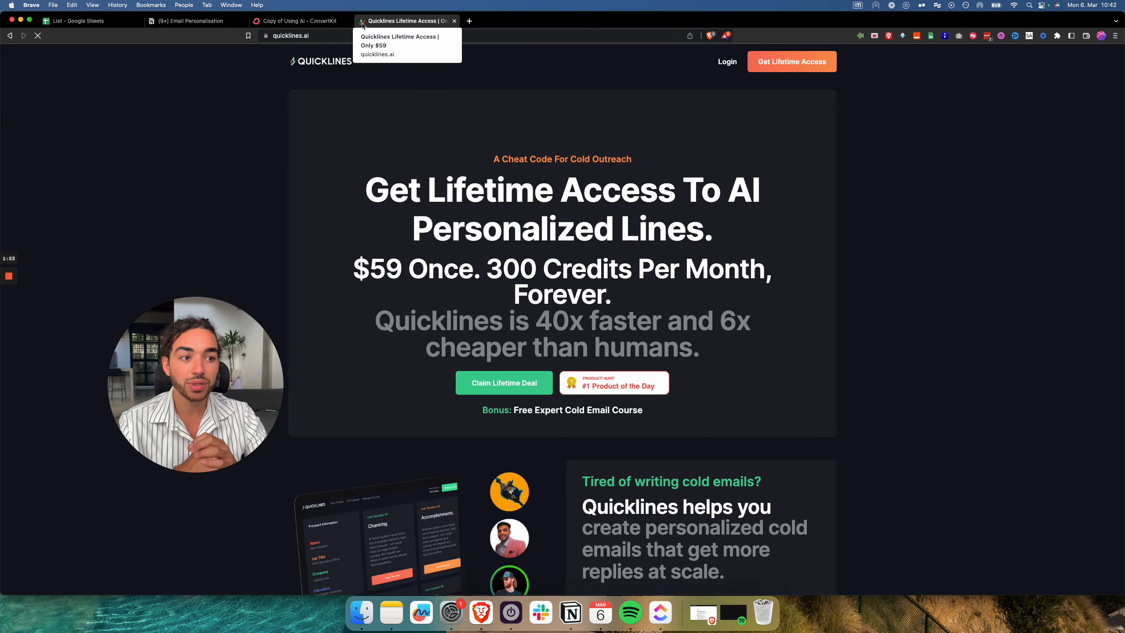
pyautogui.scroll(-10, 494, 68)
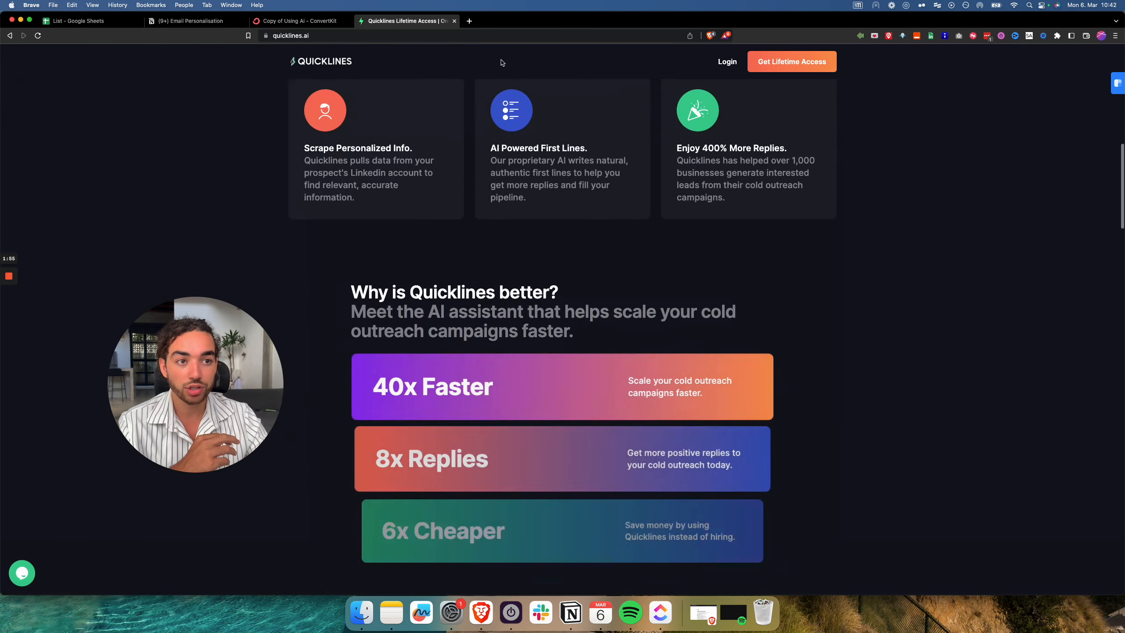
pyautogui.click(455, 21)
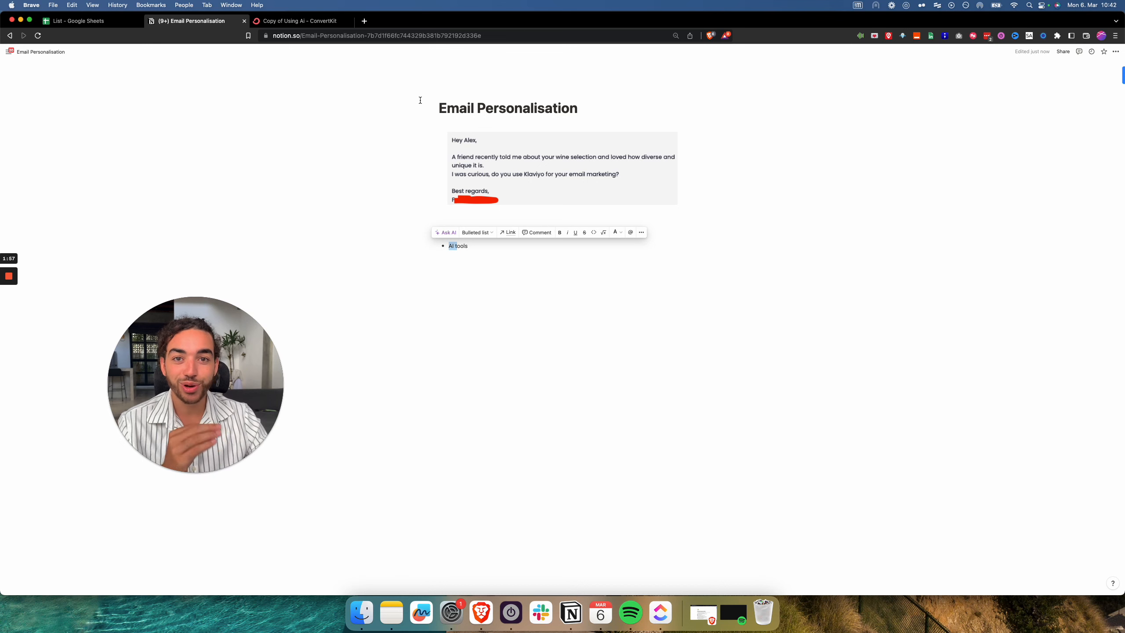
pyautogui.click(790, 249)
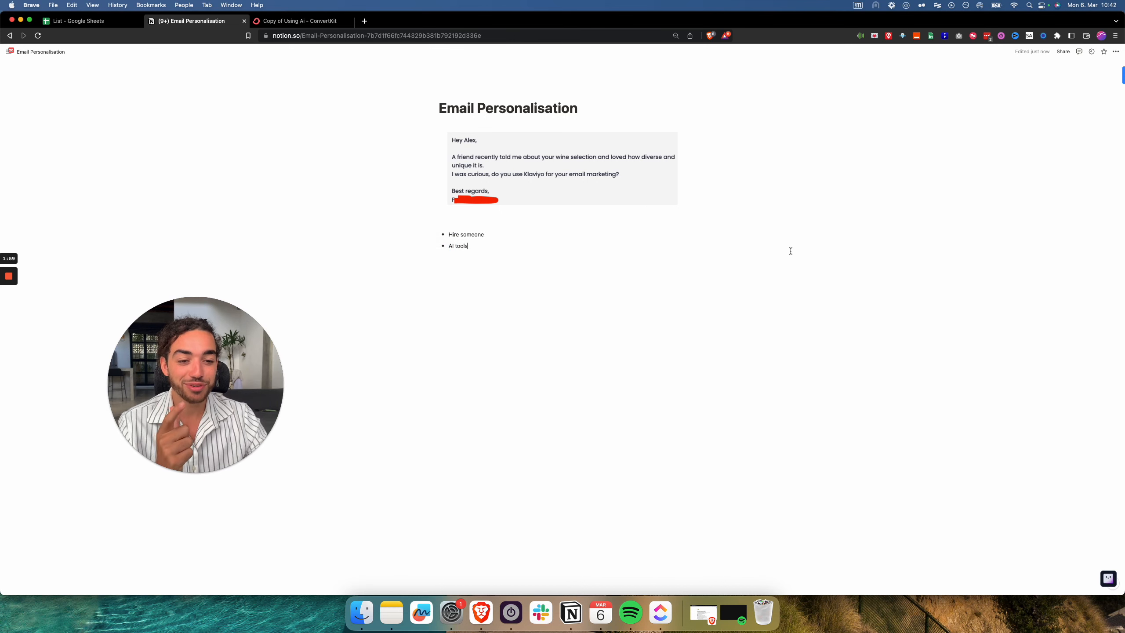
# - Switch to the List spreadsheet and fill the prompt and AI sentence formulas in AX2:AY2 down to row 25
pyautogui.click(109, 21)
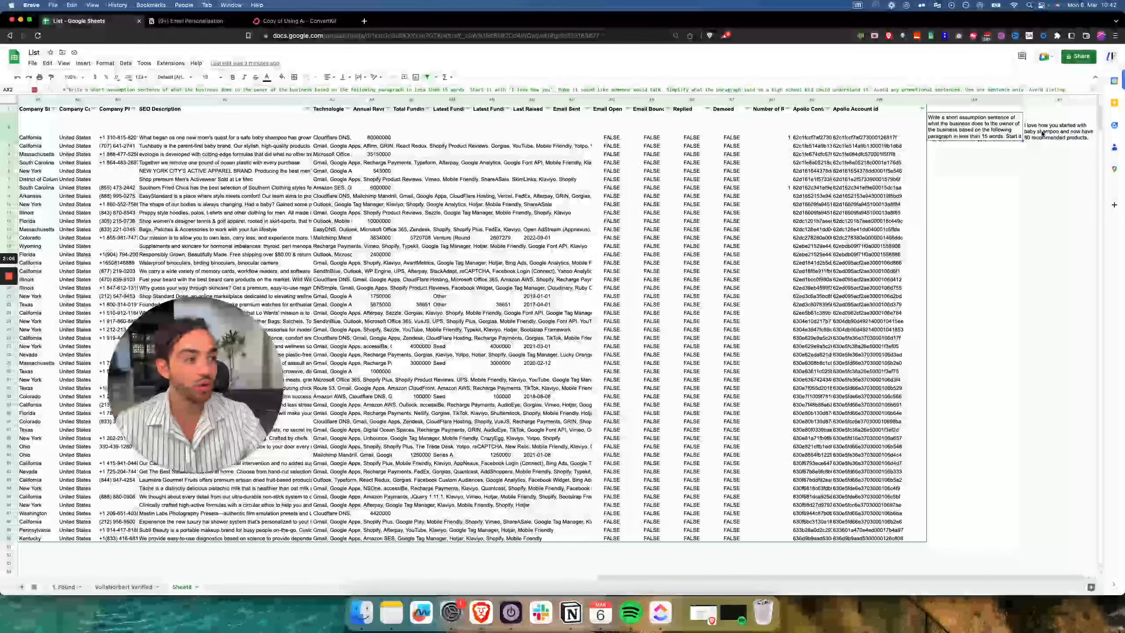
pyautogui.moveTo(1017, 134); pyautogui.dragTo(1095, 330)
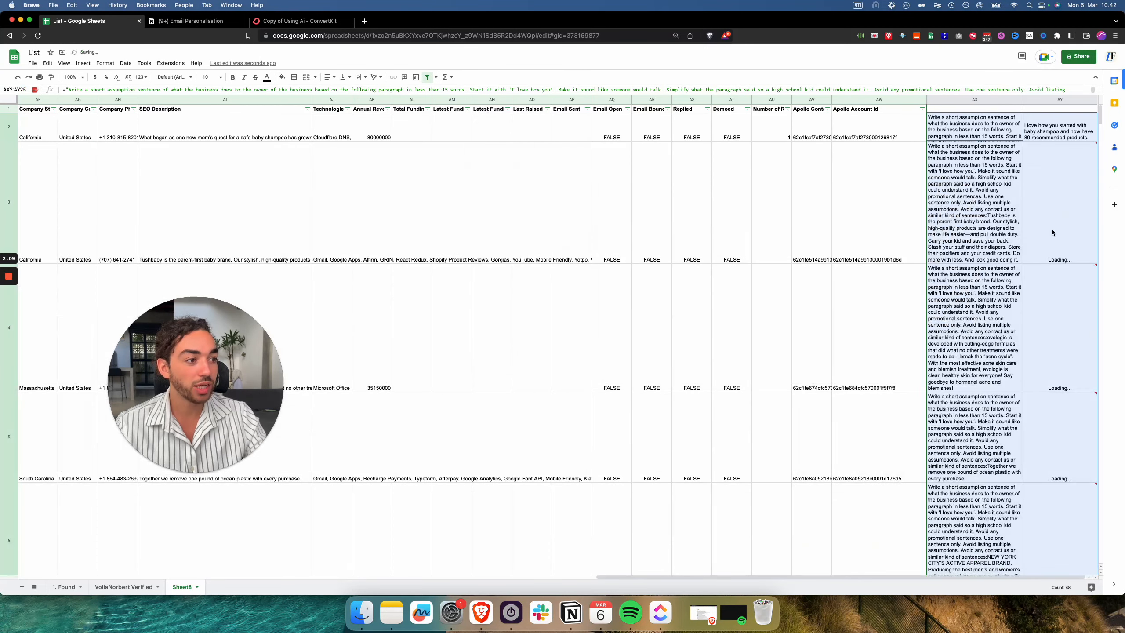
pyautogui.moveTo(1059, 266)
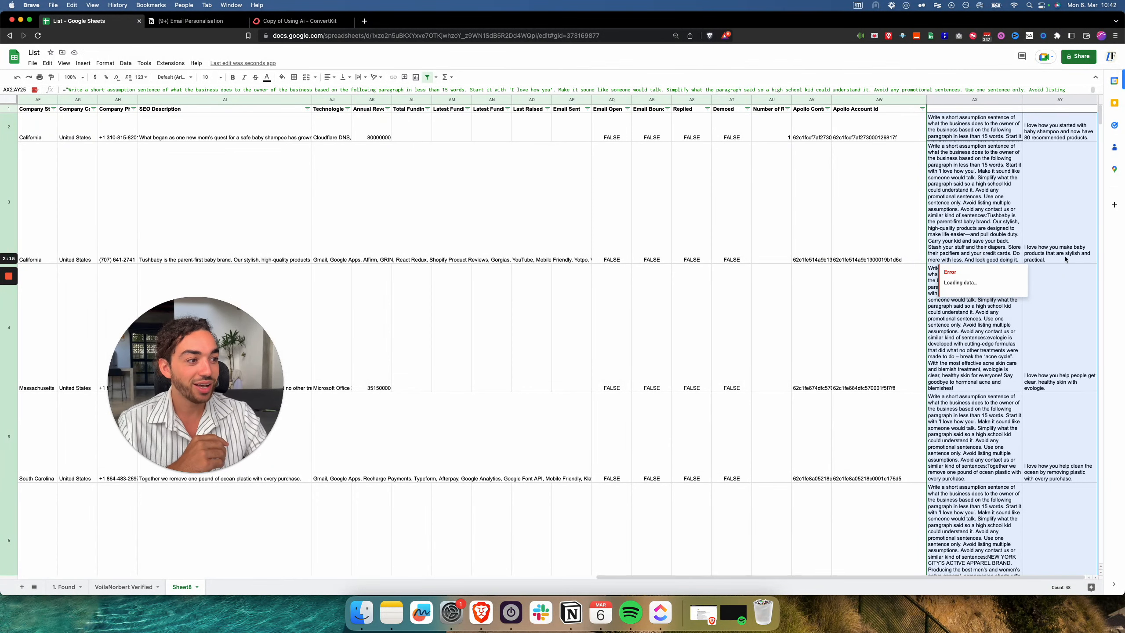
# - Examine the generated "I love how you" sentences in column AY against the prompts in column AX
pyautogui.scroll(-3, 1060, 269)
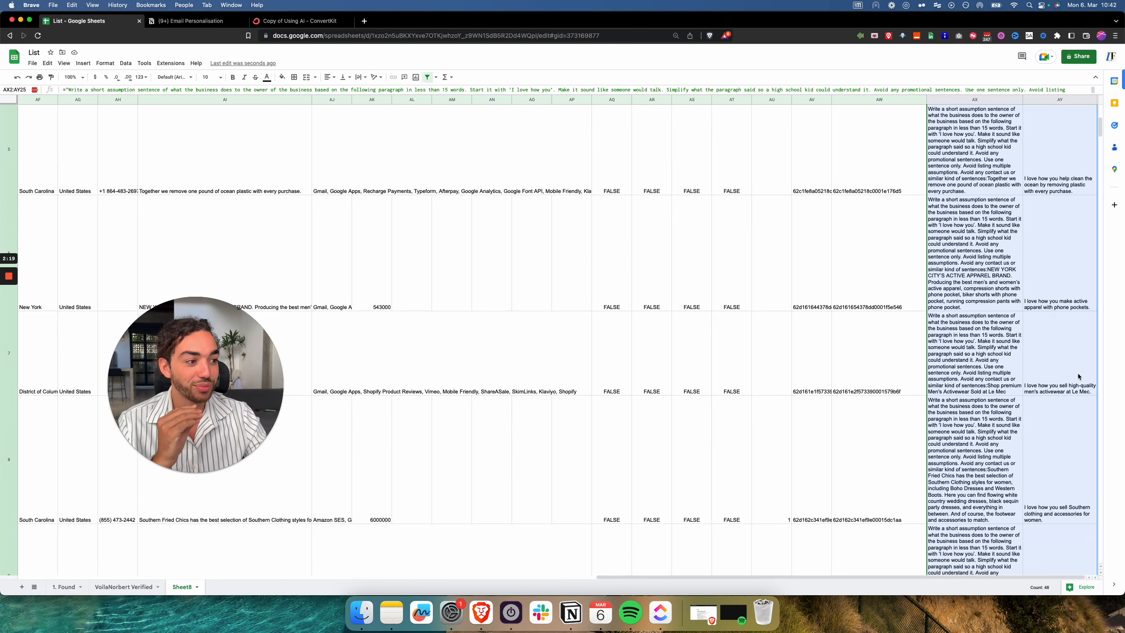
pyautogui.scroll(-6, 1077, 372)
pyautogui.scroll(10, 1077, 294)
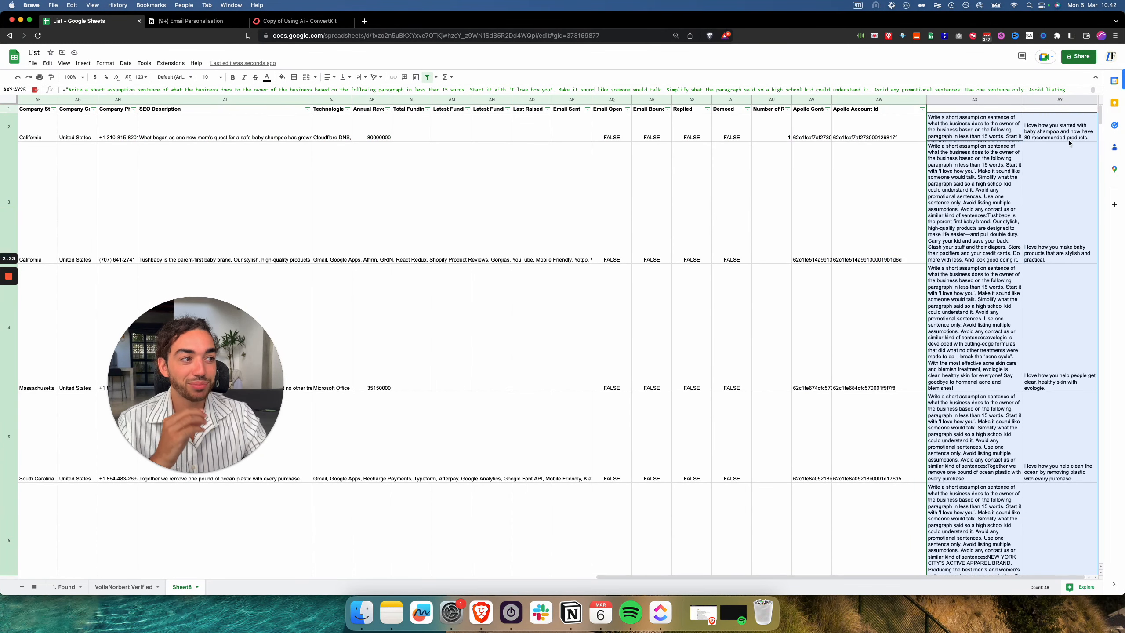
pyautogui.scroll(-10, 1064, 200)
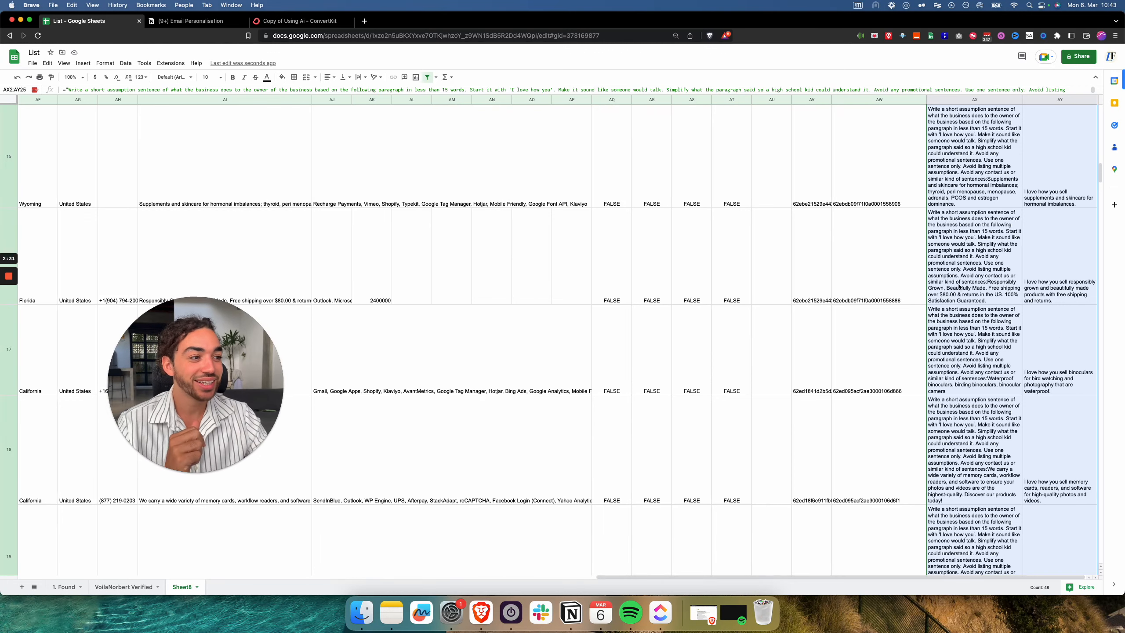
pyautogui.scroll(10, 952, 282)
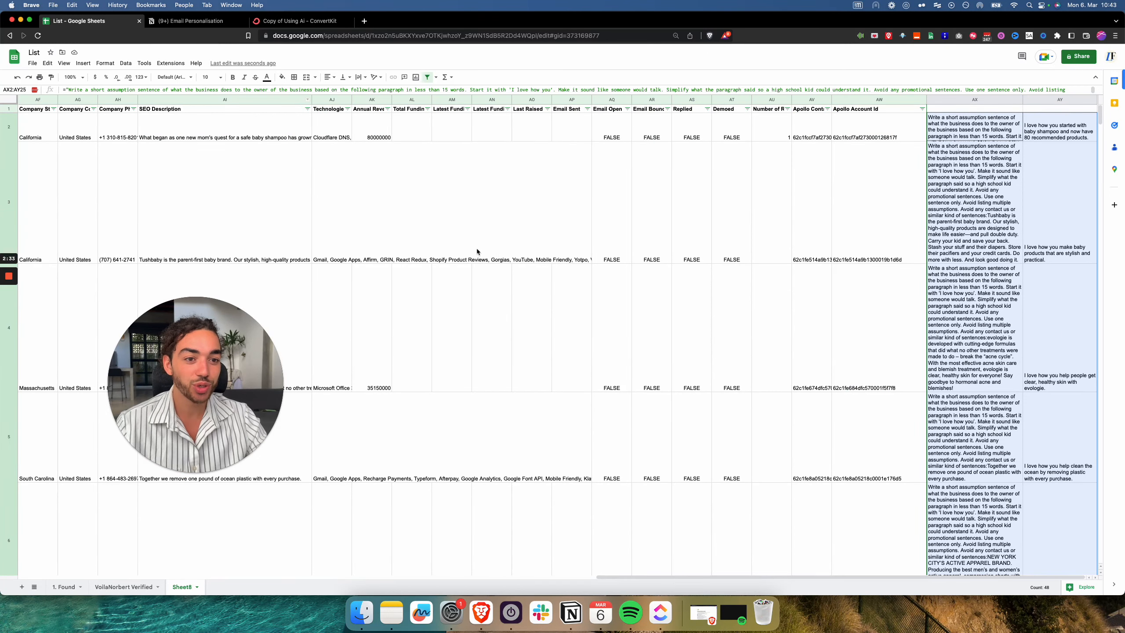
pyautogui.click(972, 204)
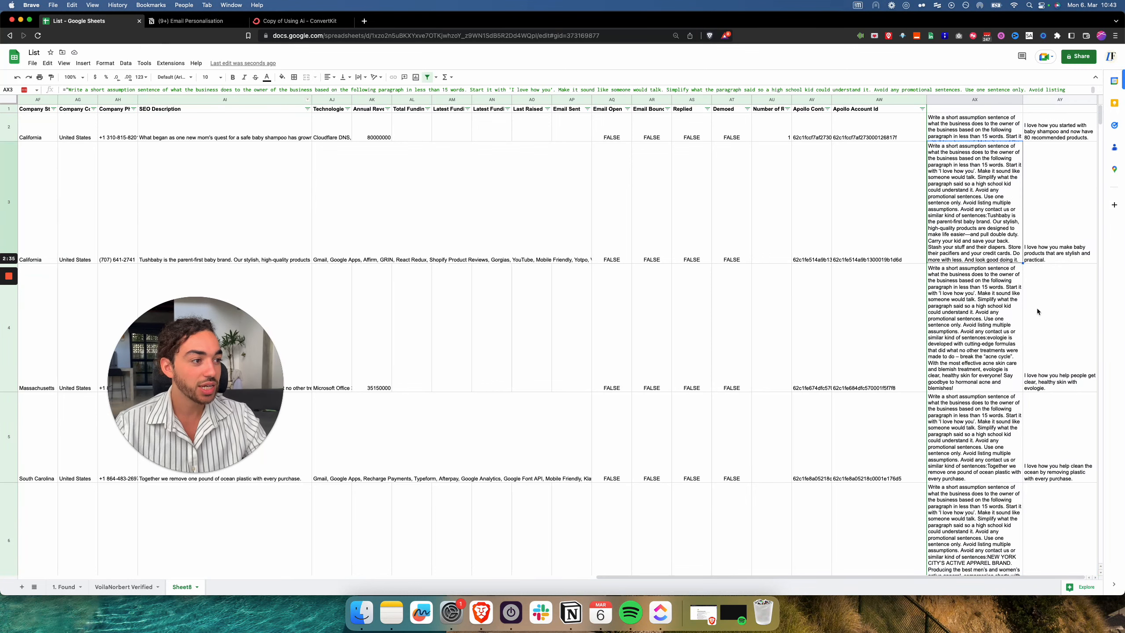
# - Search the web for "gpt for sheets chrome" and open the GPT for Sheets and Docs page in Google Workspace Marketplace
pyautogui.click(364, 21)
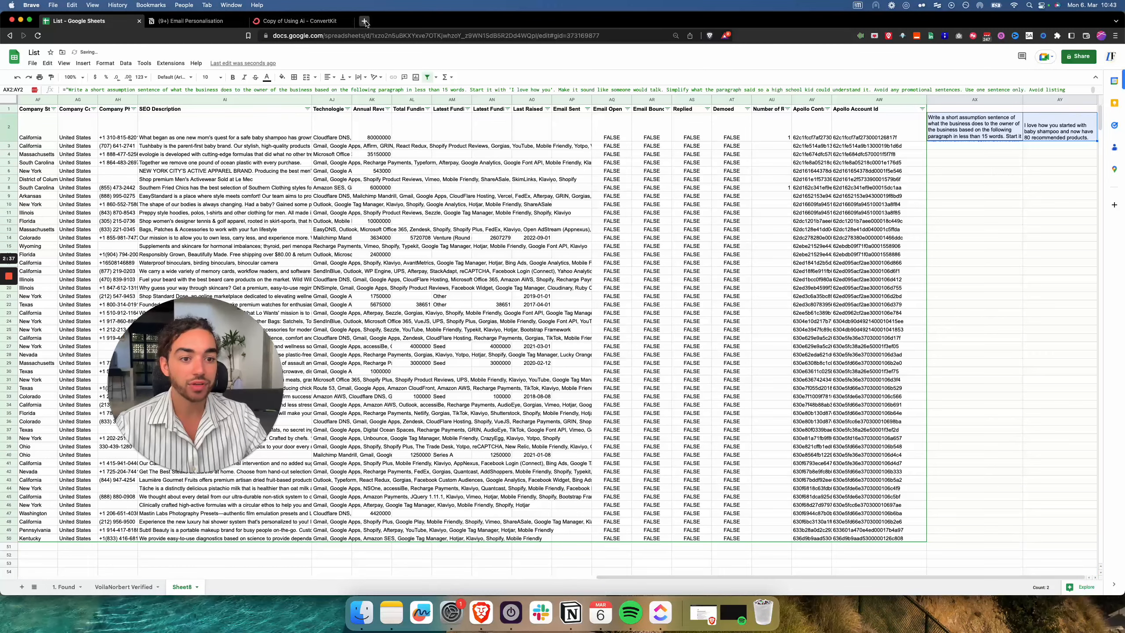
pyautogui.write('gpts')
pyautogui.press('BackSpace')
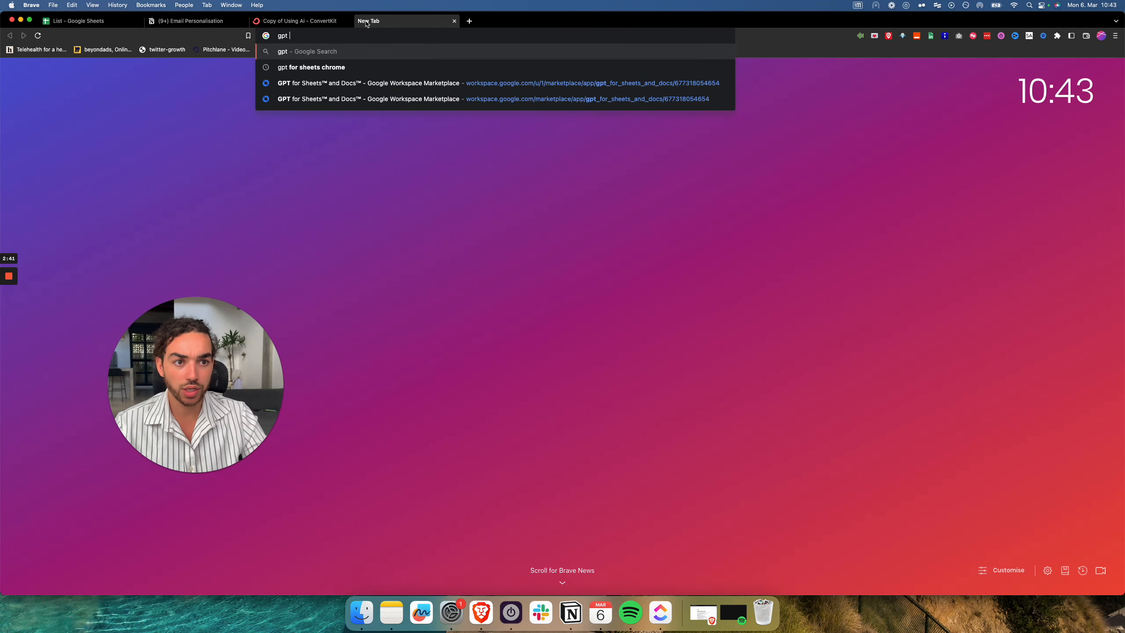
pyautogui.press('Down')
pyautogui.press('Return')
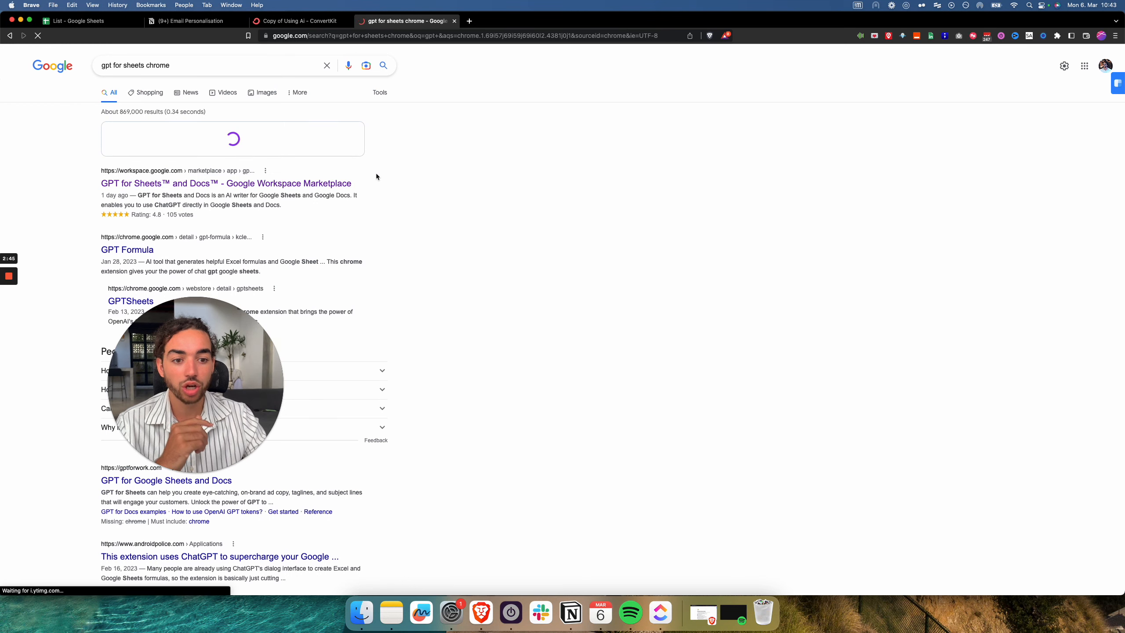
pyautogui.click(375, 176)
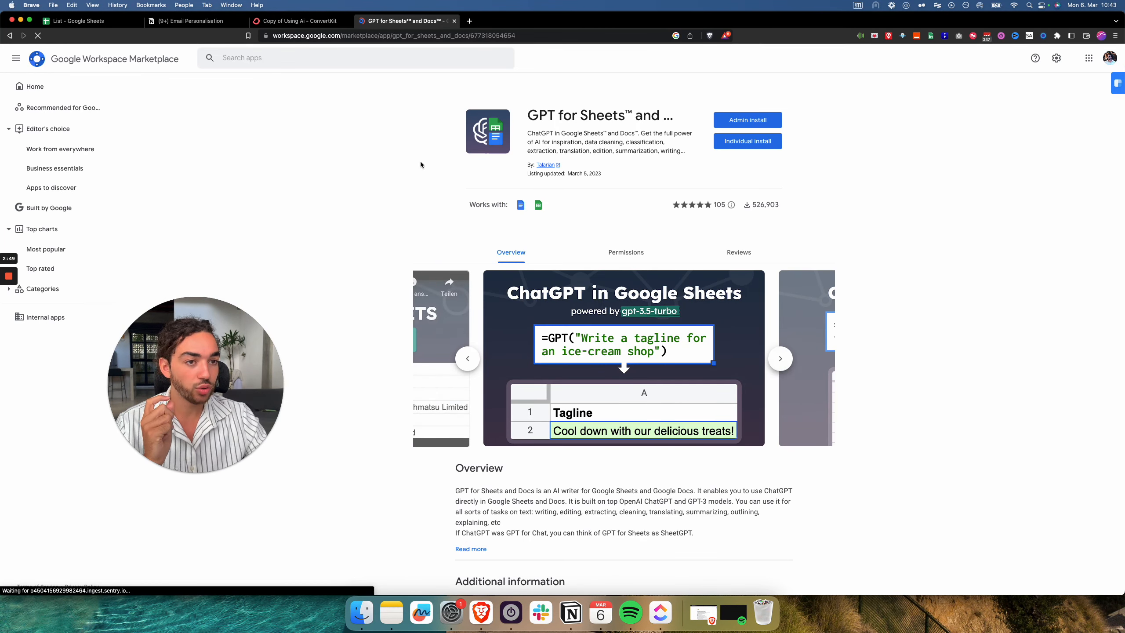
# - Search for "openai chatgpt" in a new browser tab and open OpenAI's Introducing ChatGPT page
pyautogui.click(469, 21)
pyautogui.write('open')
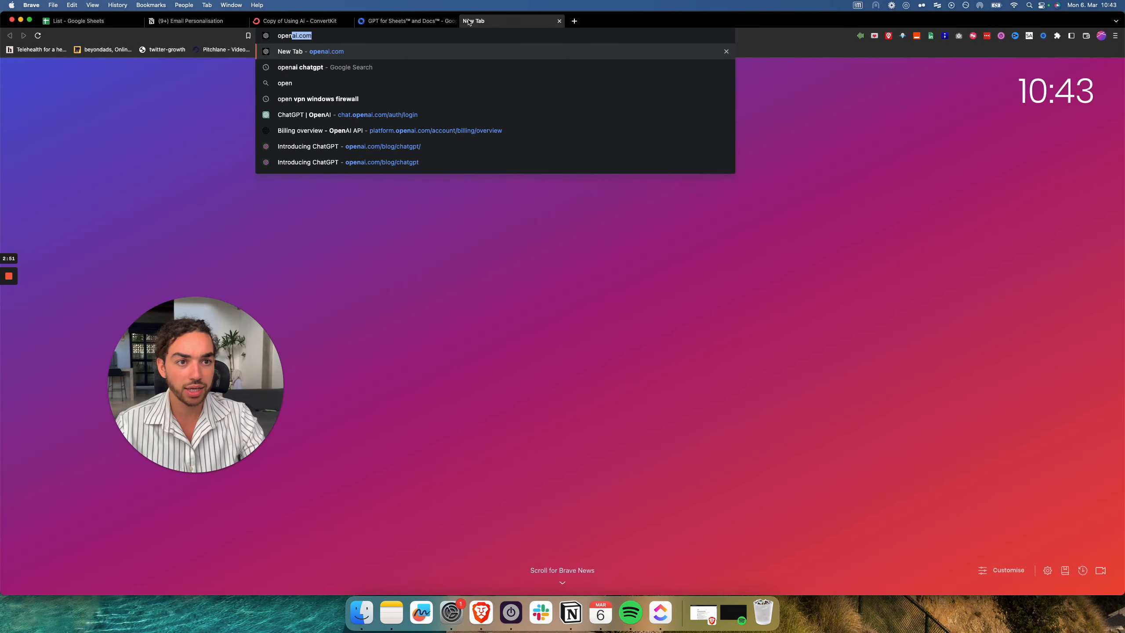
pyautogui.write('ai.com')
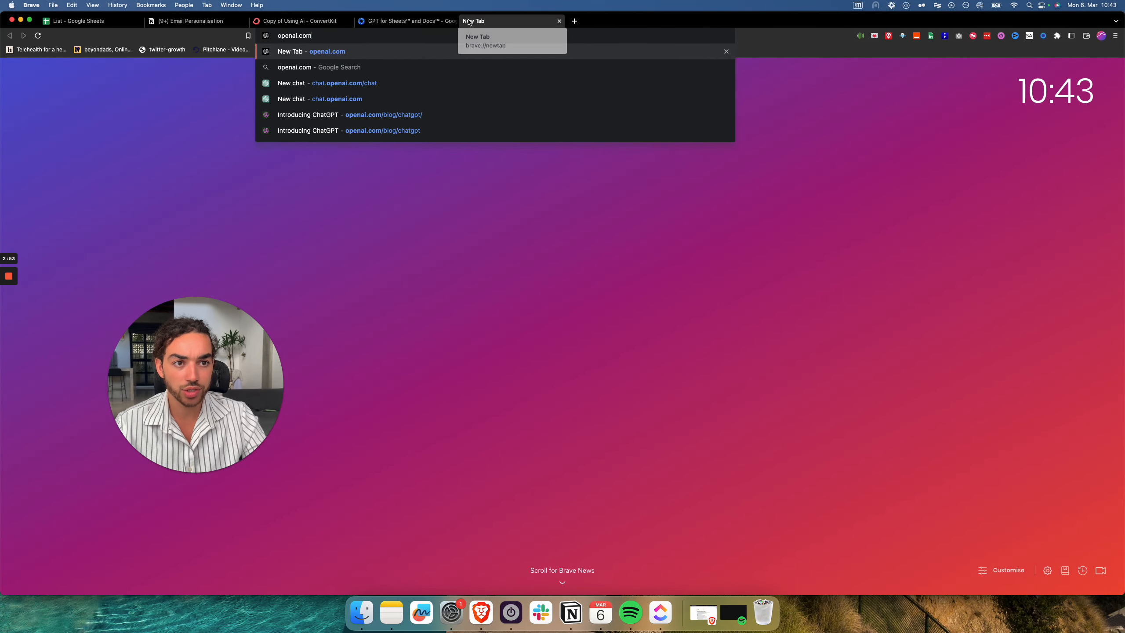
pyautogui.press('BackSpace')
pyautogui.press('BackSpace')
pyautogui.write('cha')
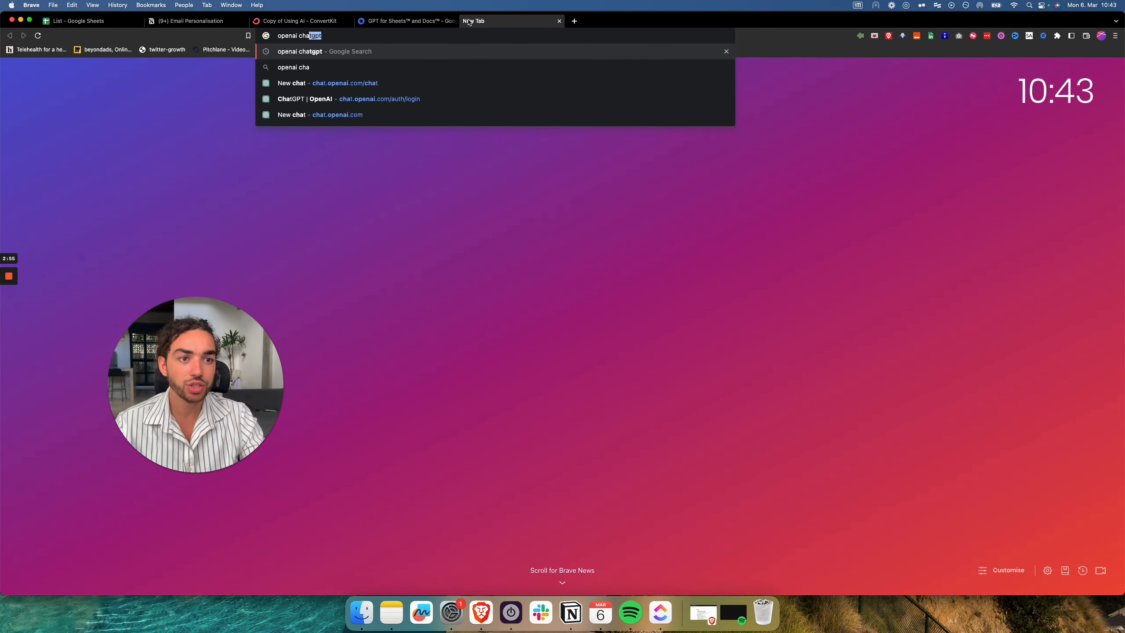
pyautogui.press('Return')
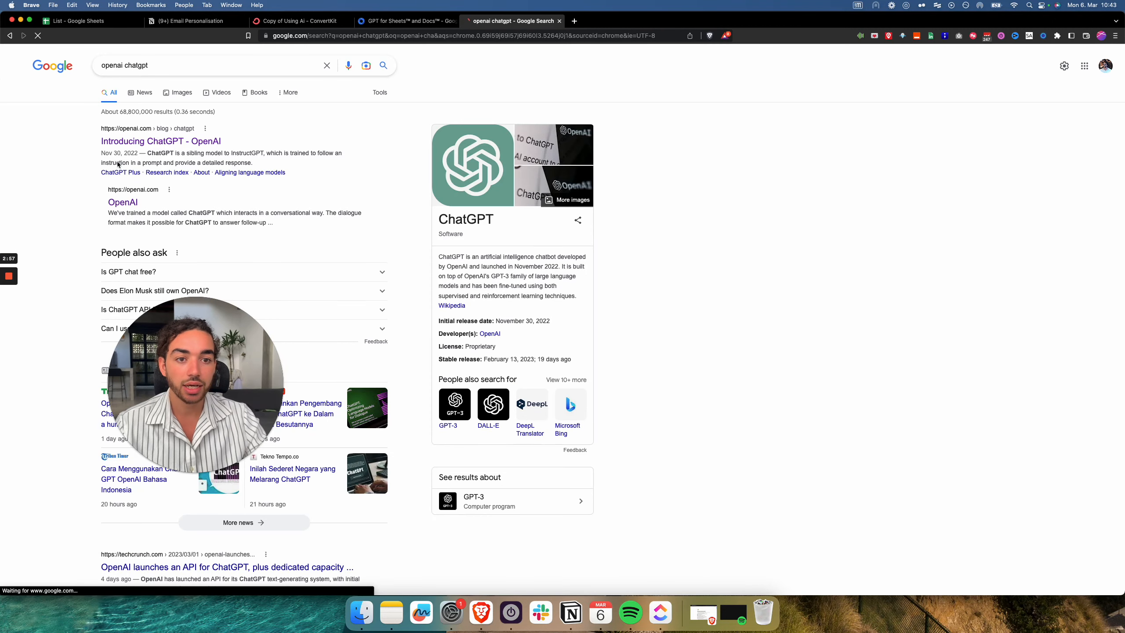
pyautogui.click(155, 183)
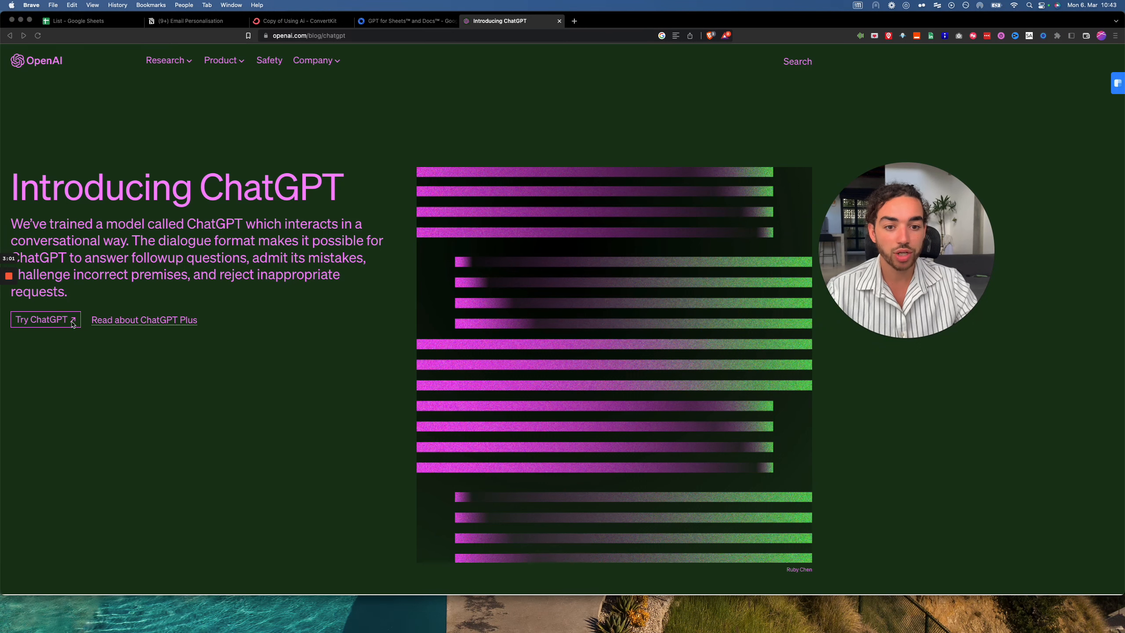
# - Close the Introducing ChatGPT and GPT for Sheets pages and return to the List spreadsheet
pyautogui.click(323, 36)
pyautogui.write('open')
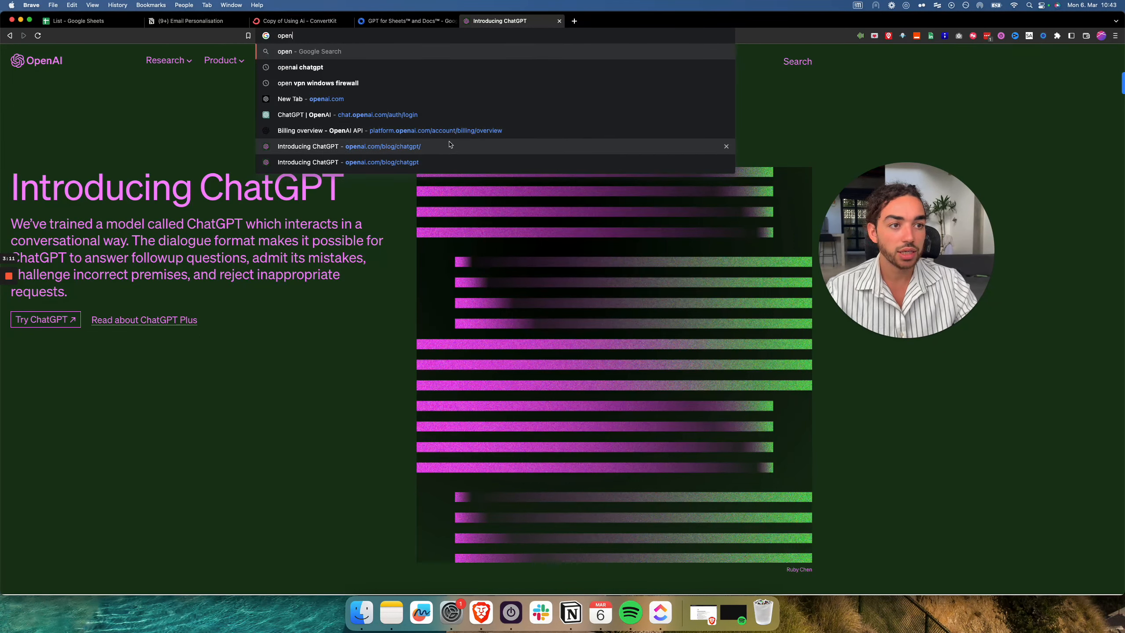
pyautogui.click(559, 20)
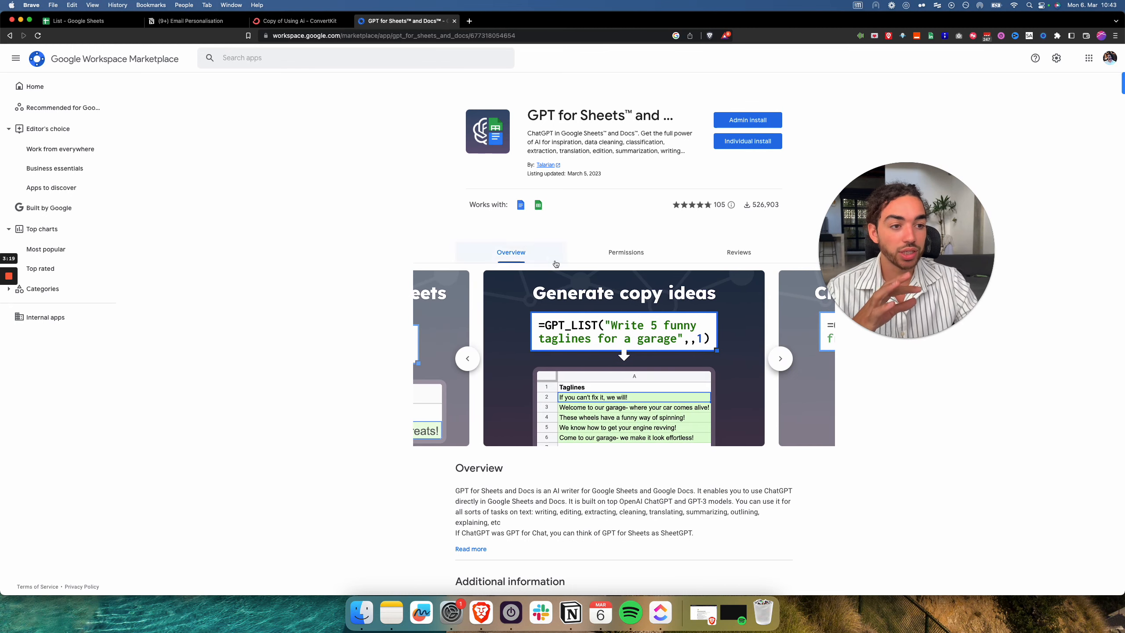
pyautogui.click(105, 22)
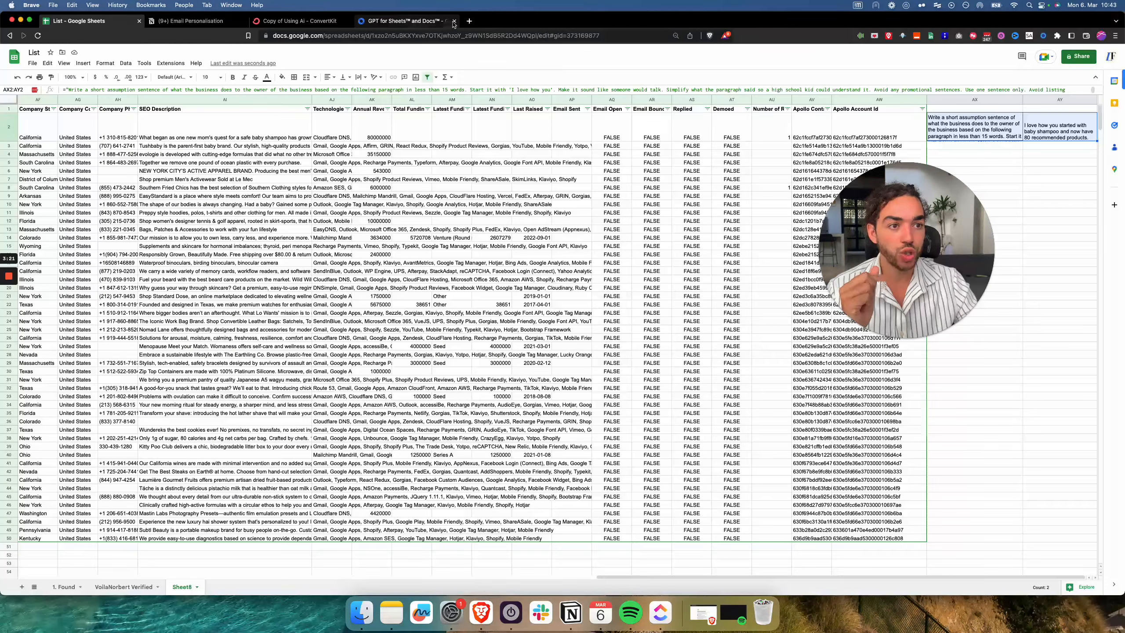
pyautogui.click(457, 20)
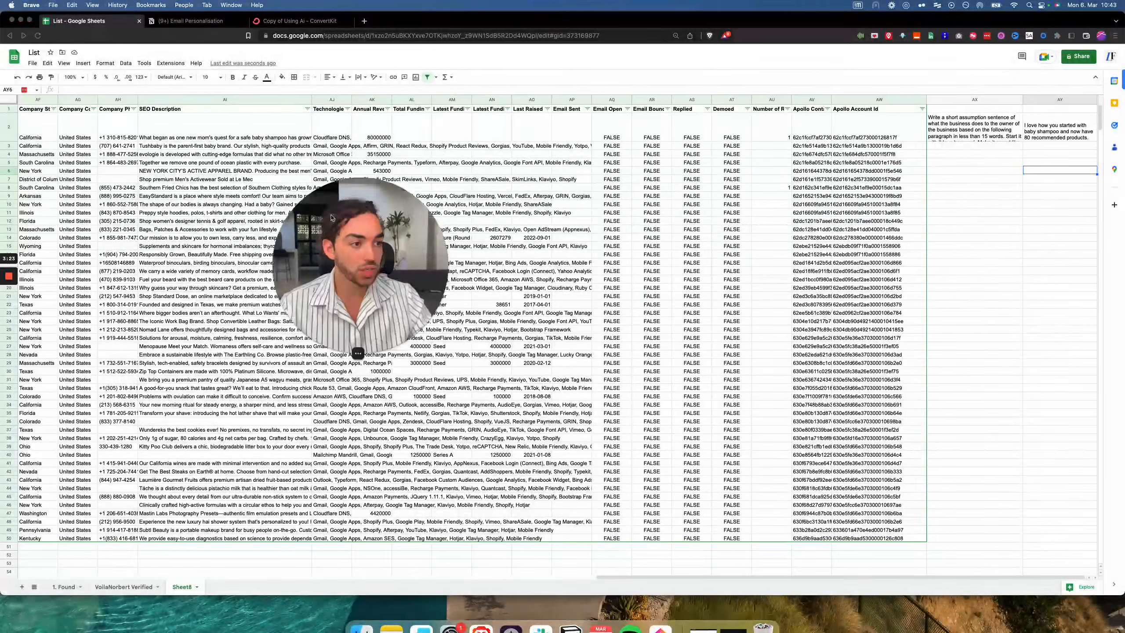
# - Begin a text formula in cell AX10 with the prompt "write a compliment about the following keywords:"
pyautogui.click(951, 205)
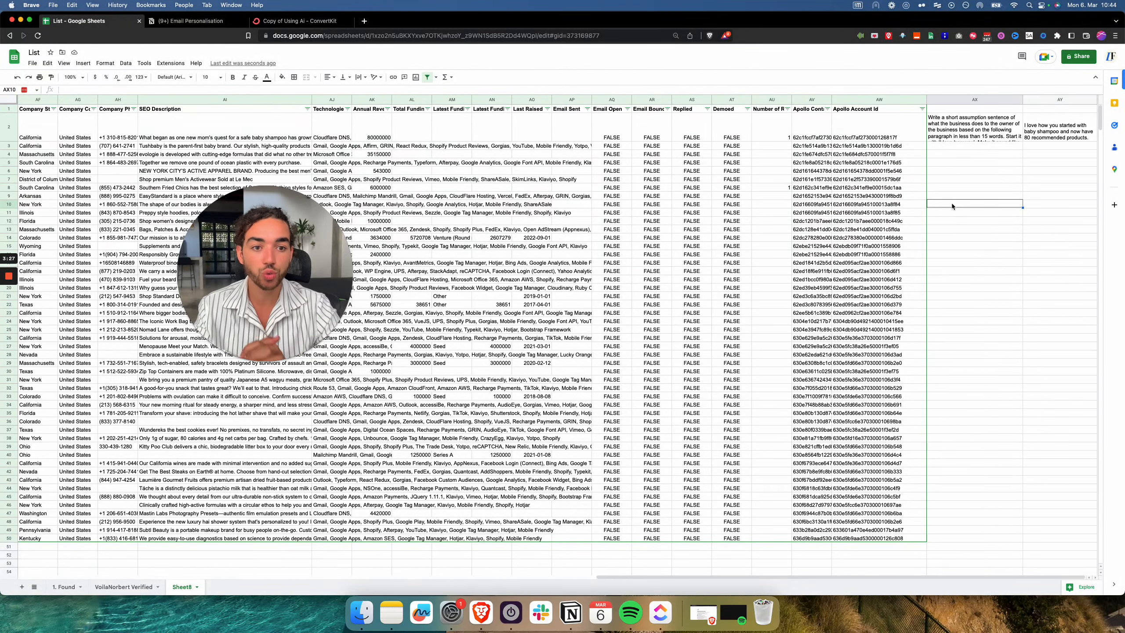
pyautogui.write('=')
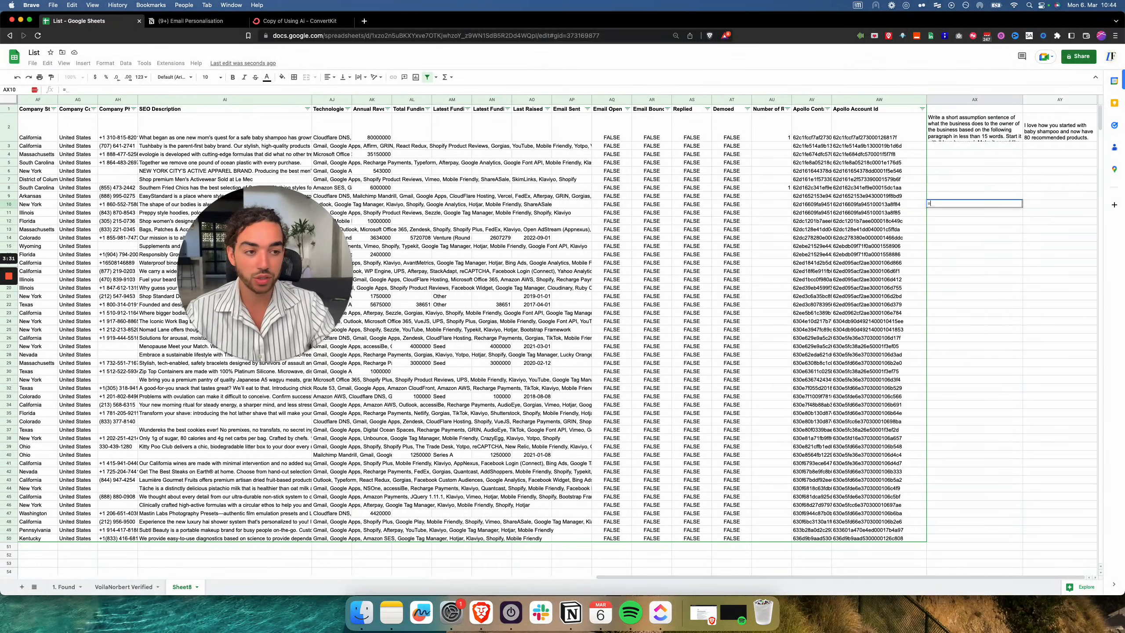
pyautogui.write('""')
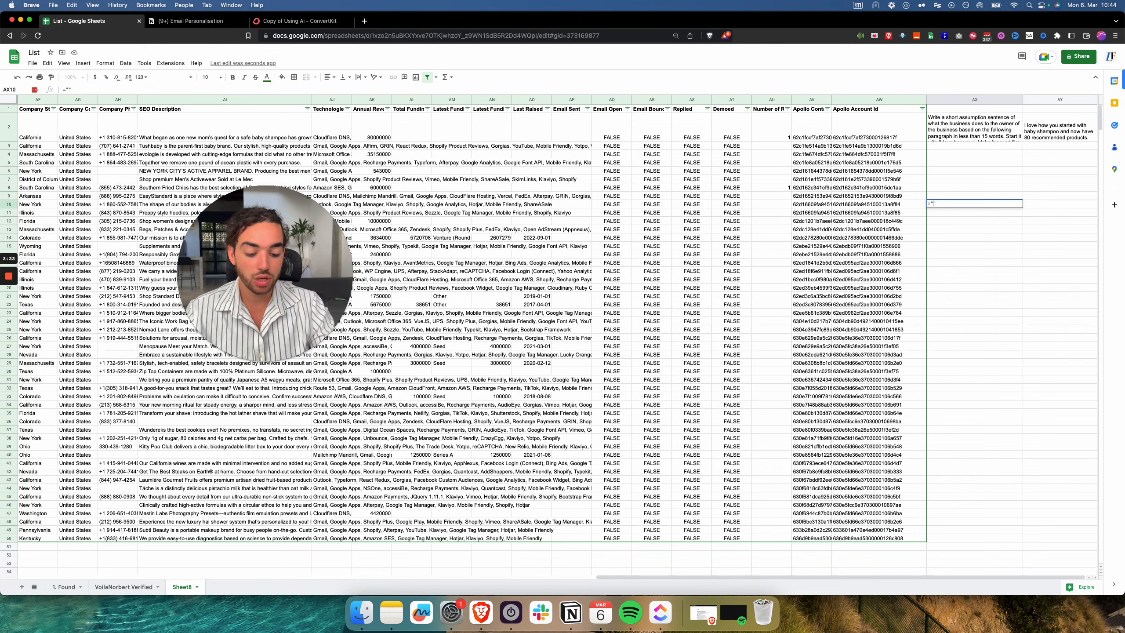
pyautogui.write('wrtie a copo')
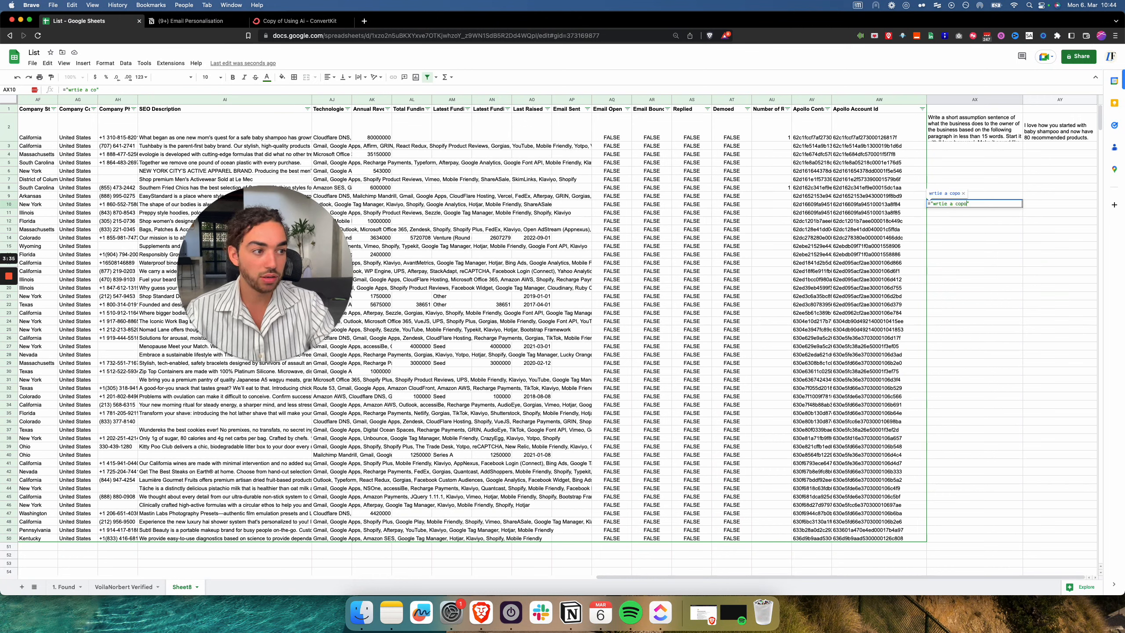
pyautogui.press('BackSpace')
pyautogui.press('BackSpace')
pyautogui.write('mplie')
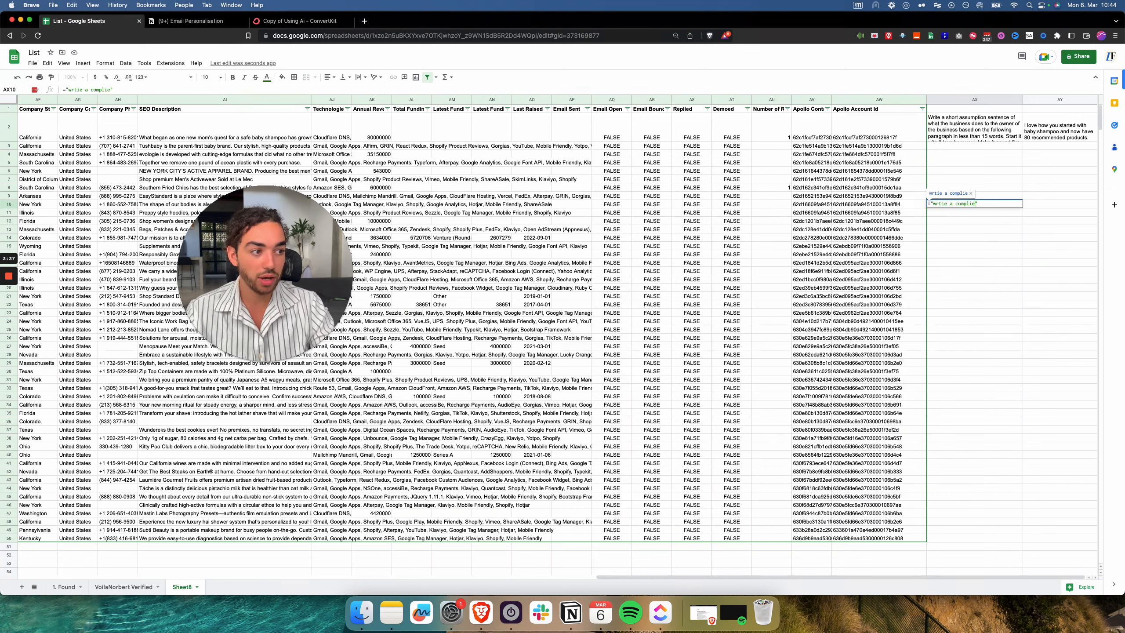
pyautogui.press('BackSpace')
pyautogui.write('ment about ')
pyautogui.write('t')
pyautogui.write('he following ke')
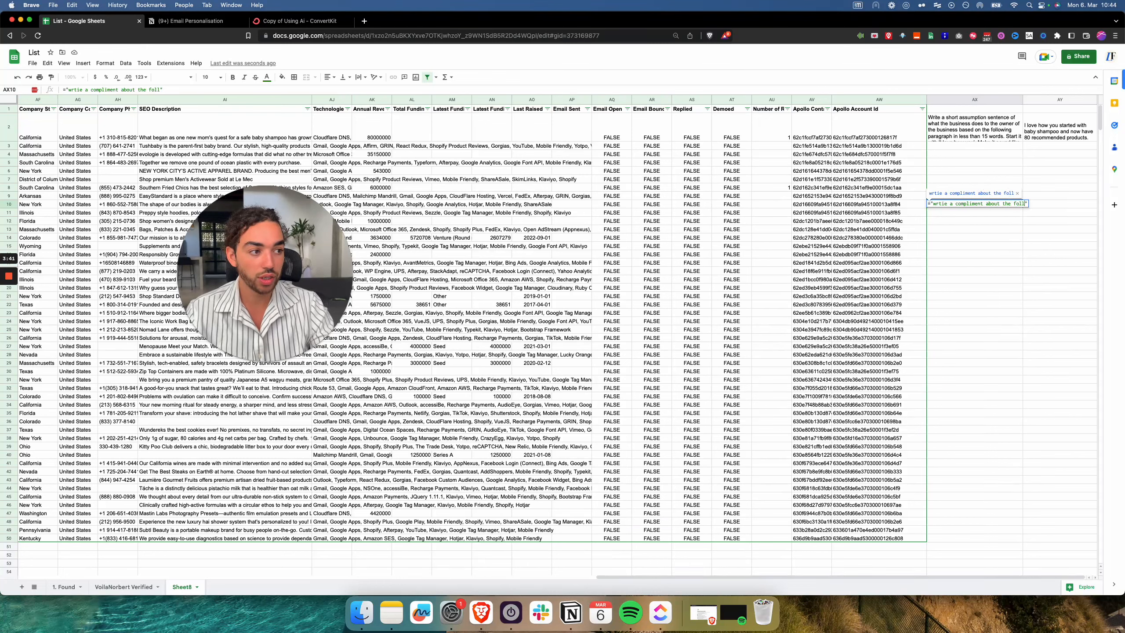
pyautogui.write('ywords')
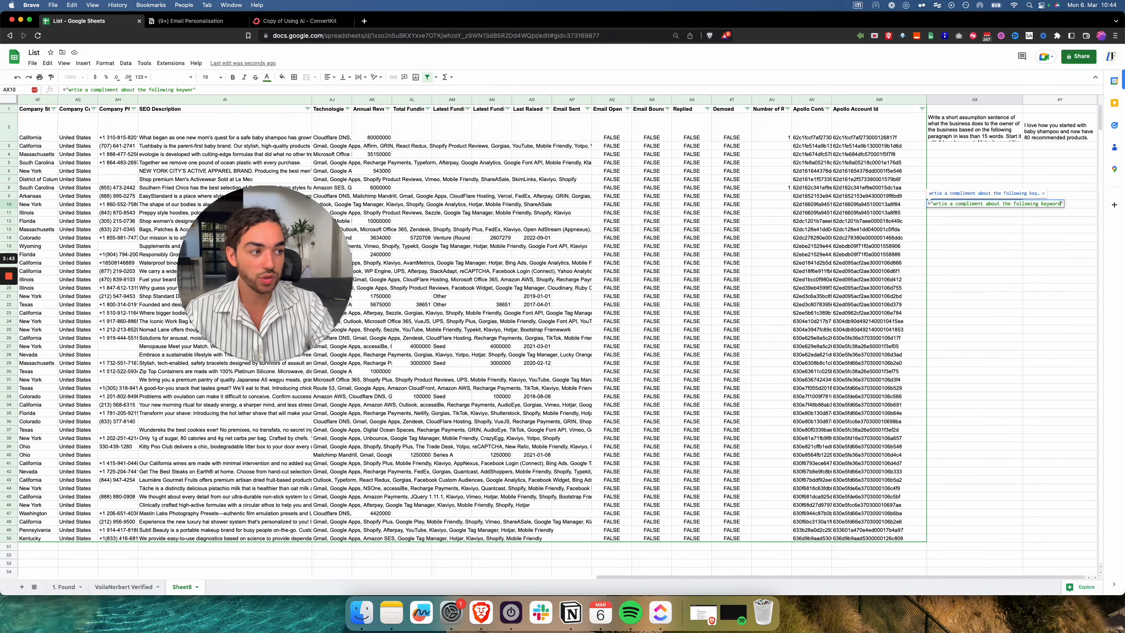
pyautogui.write(':')
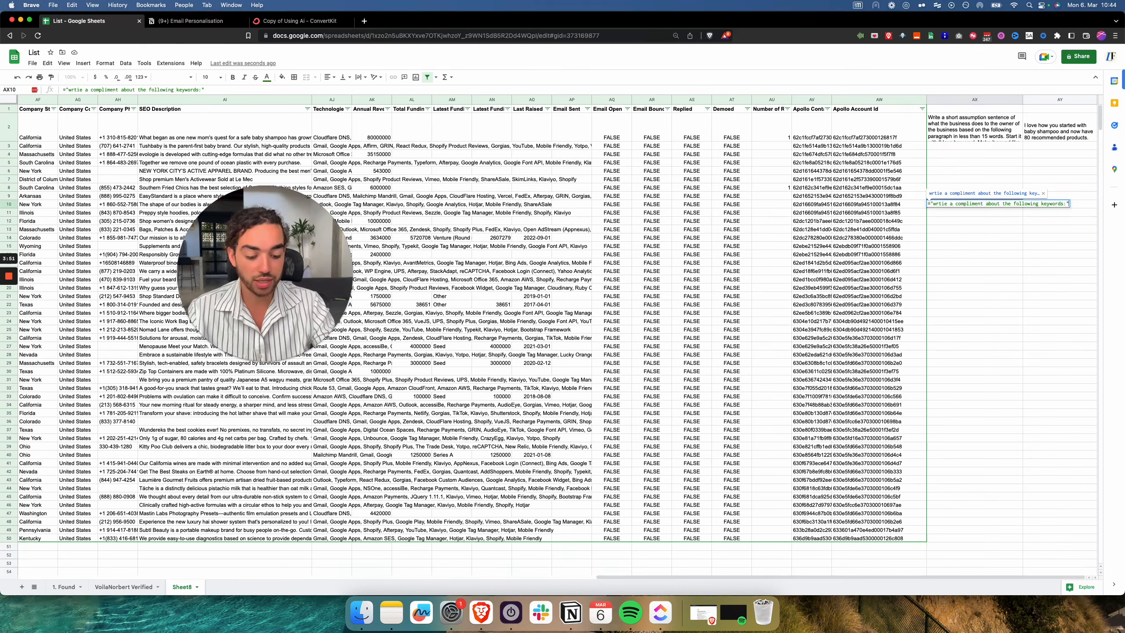
# - Append a reference to the SEO Description cell AI10 to the prompt in AX10 and compare the combined text with its source
pyautogui.write('&')
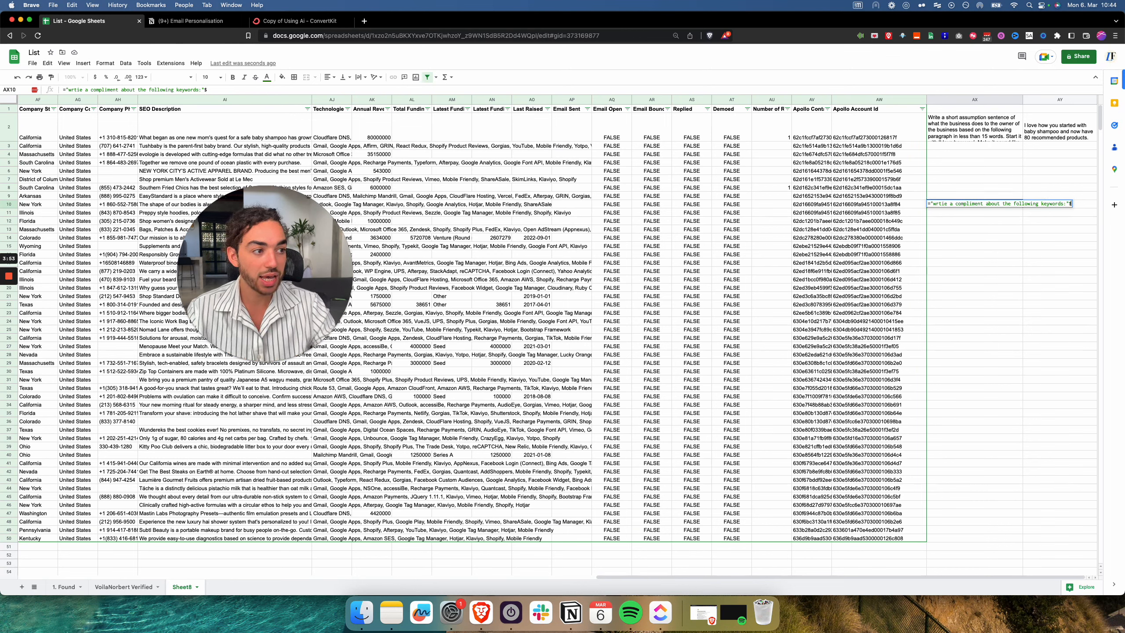
pyautogui.press('BackSpace')
pyautogui.write('&')
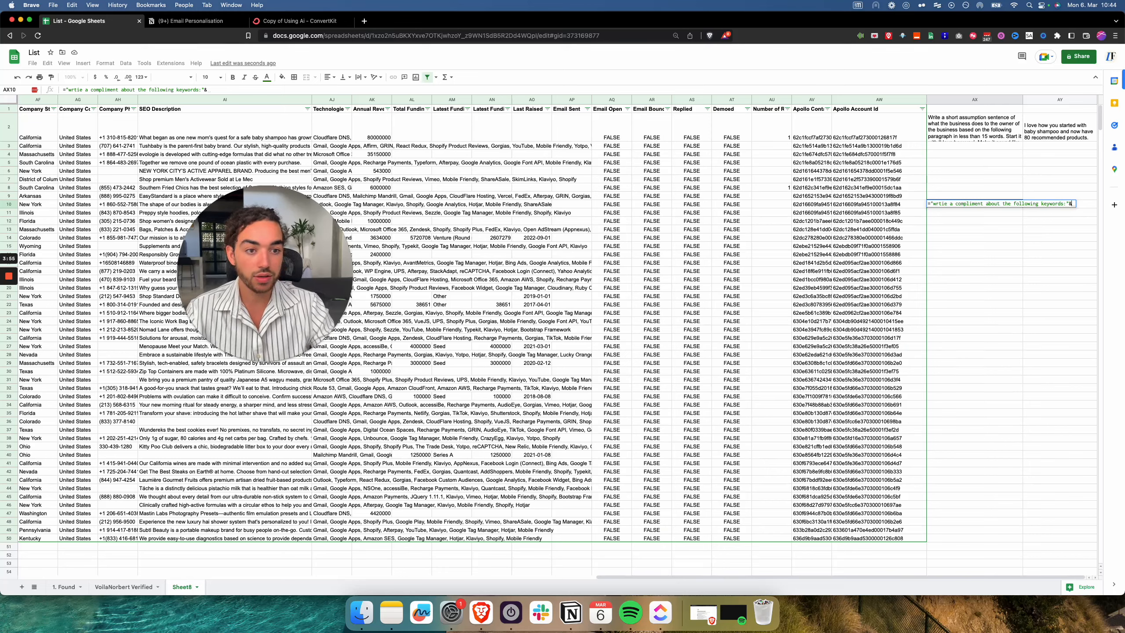
pyautogui.moveTo(290, 238); pyautogui.dragTo(468, 390)
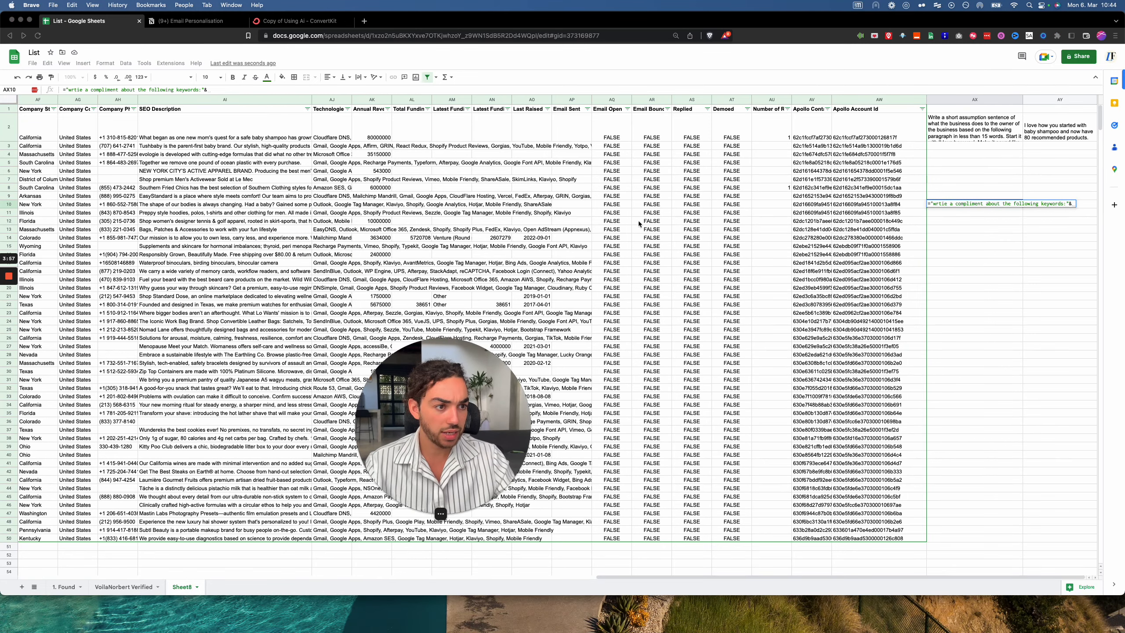
pyautogui.click(154, 206)
pyautogui.click(155, 207)
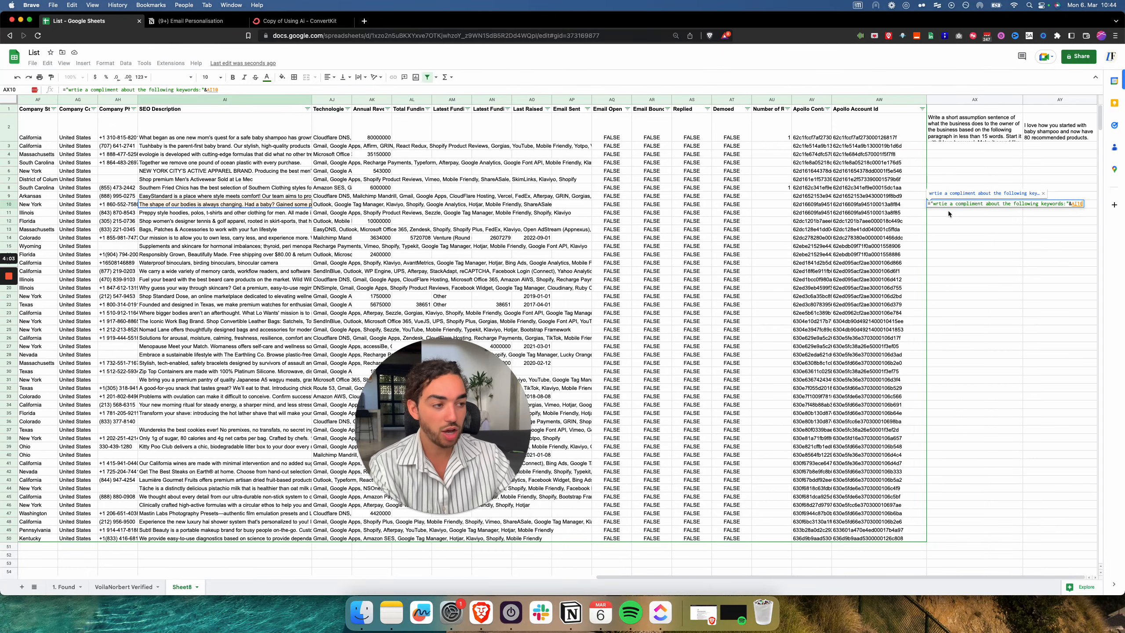
pyautogui.press('Return')
pyautogui.click(992, 258)
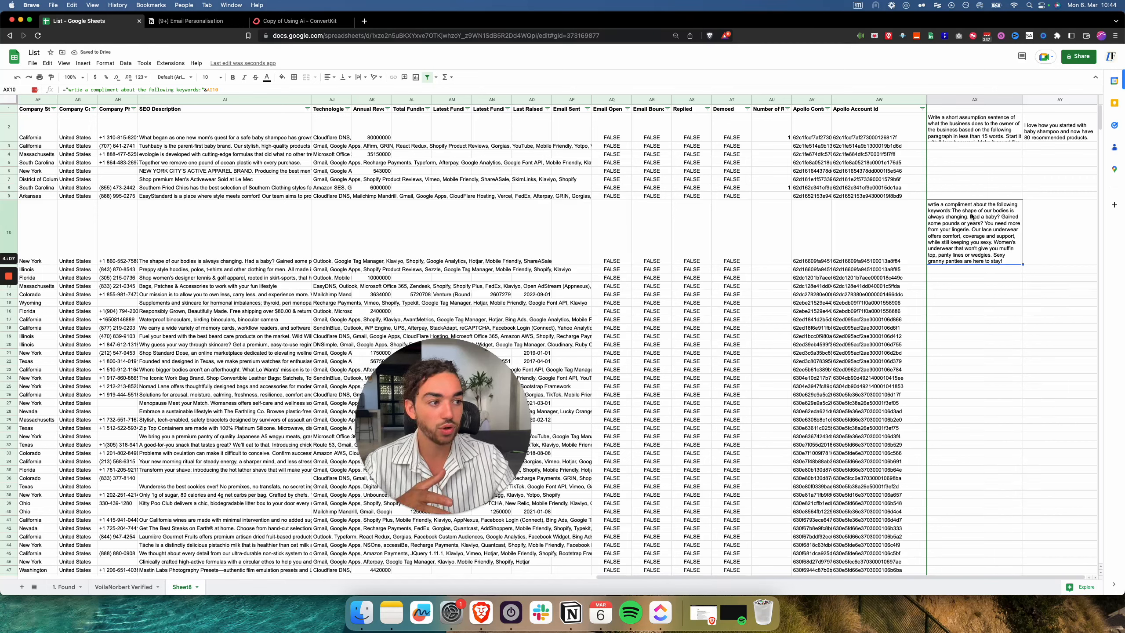
pyautogui.click(223, 235)
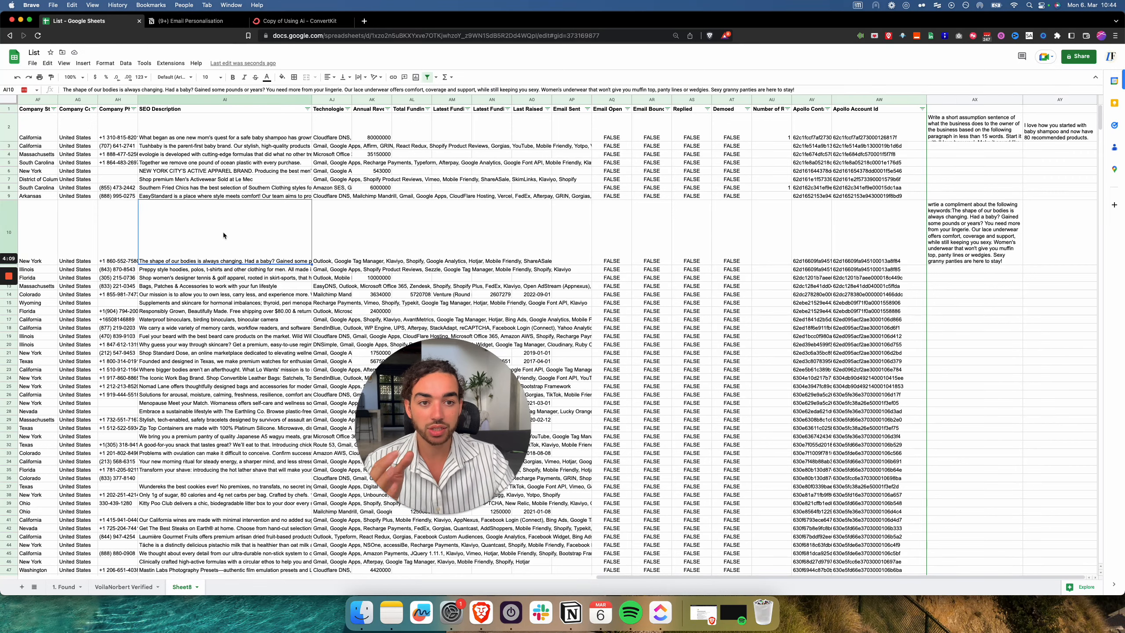
pyautogui.click(963, 256)
# - Generate the compliment in cell AY10 with the GPT function, using the prompt in AX10
pyautogui.click(1055, 212)
pyautogui.write('=GPT(')
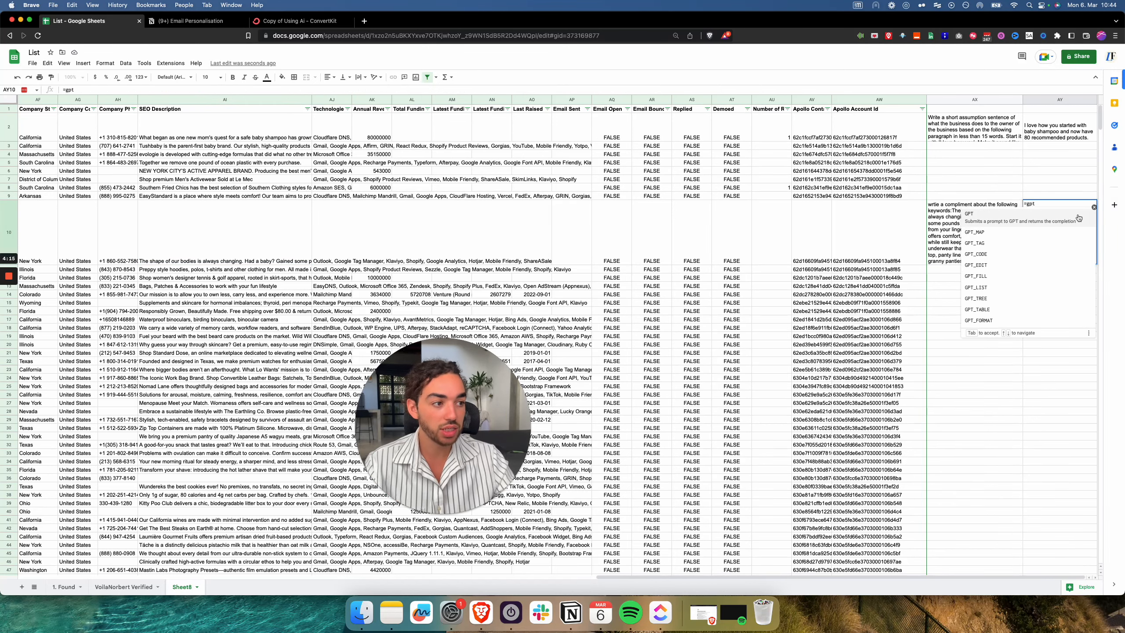
pyautogui.click(951, 227)
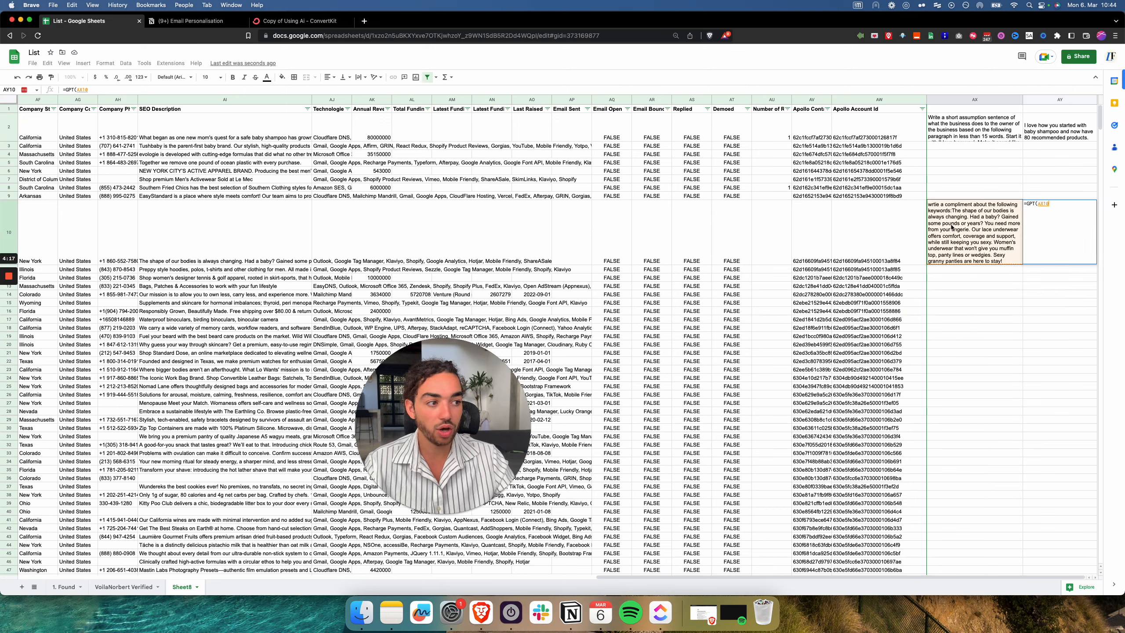
pyautogui.press('Return')
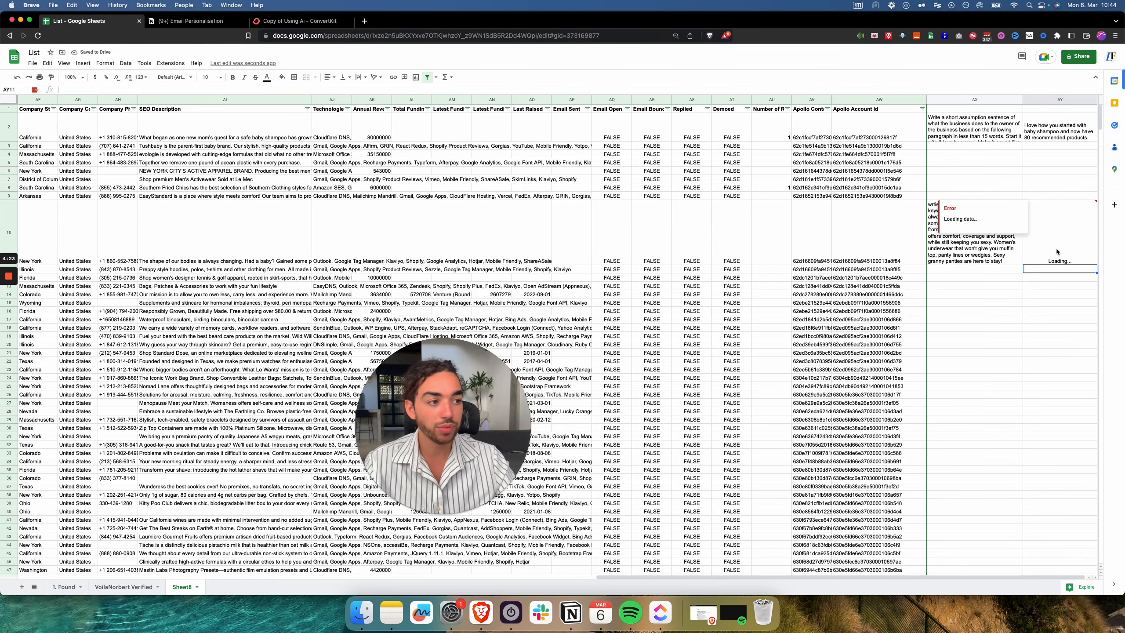
pyautogui.click(1053, 220)
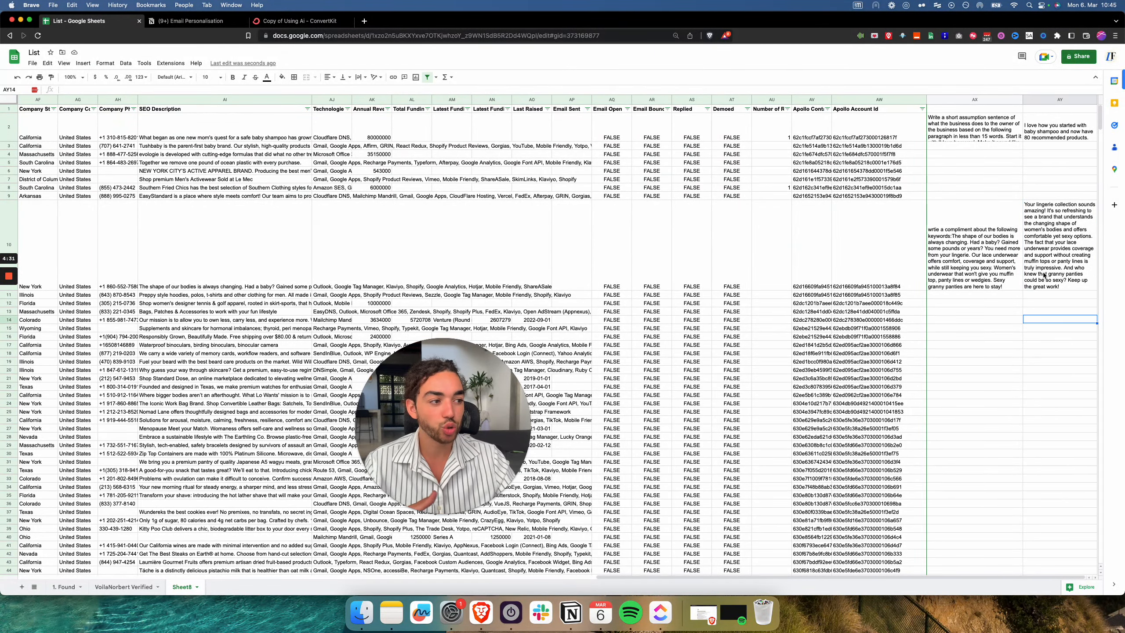
# - Examine the prompt formula in AX2, including its instructions on the opening phrase, conversational tone and simplified wording
pyautogui.click(983, 139)
pyautogui.doubleClick(983, 139)
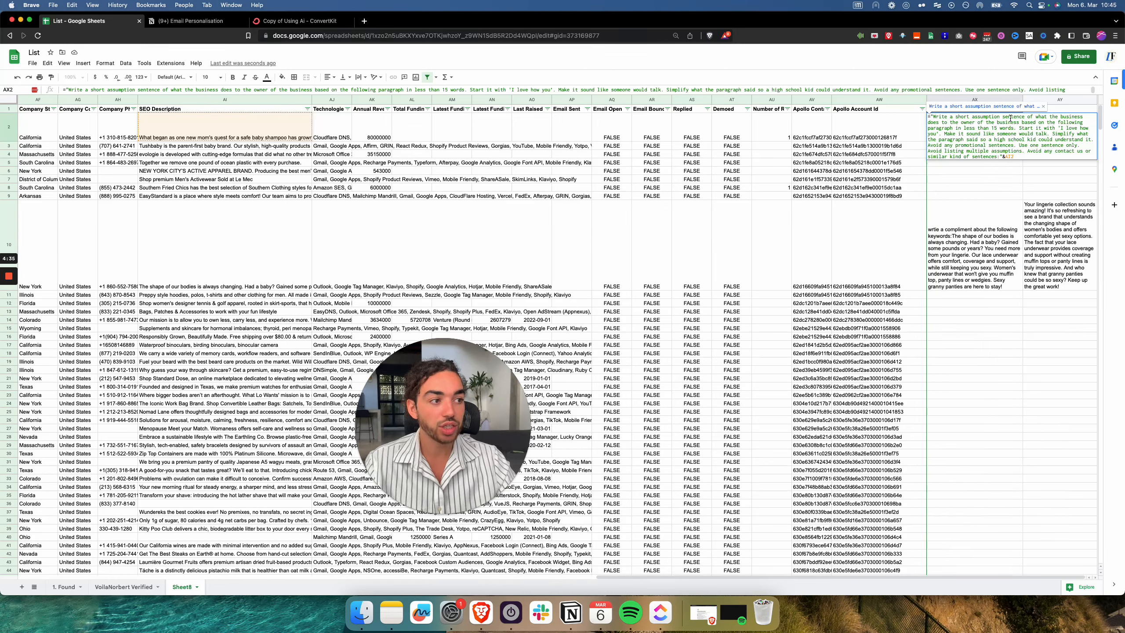
pyautogui.moveTo(968, 132); pyautogui.dragTo(1090, 129)
pyautogui.click(996, 130)
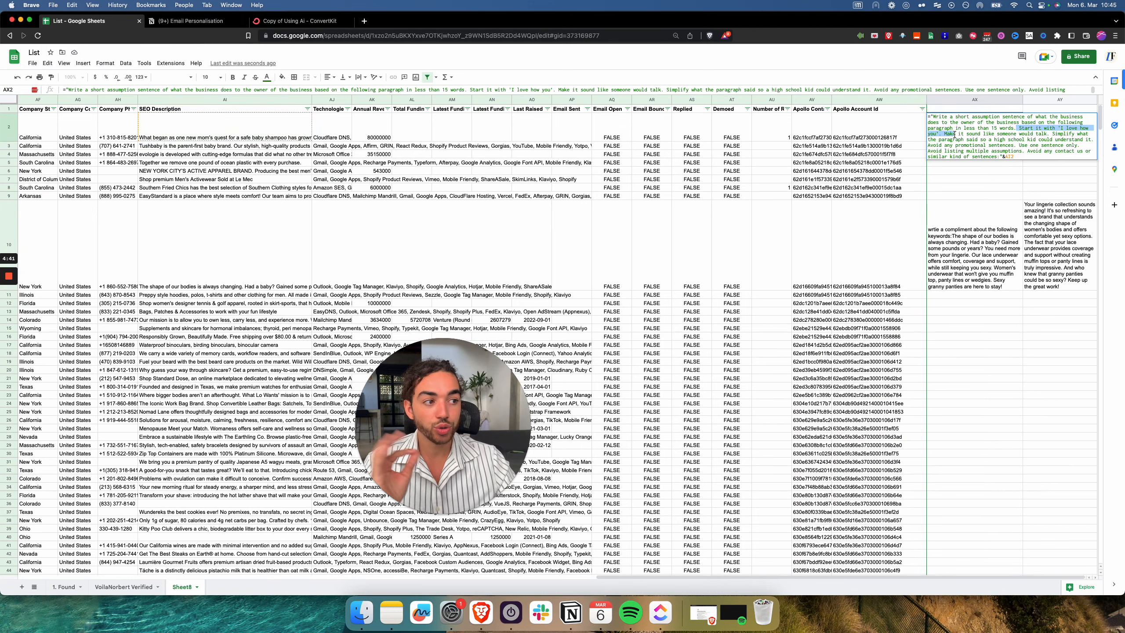
pyautogui.click(964, 135)
pyautogui.moveTo(964, 135); pyautogui.dragTo(1066, 136)
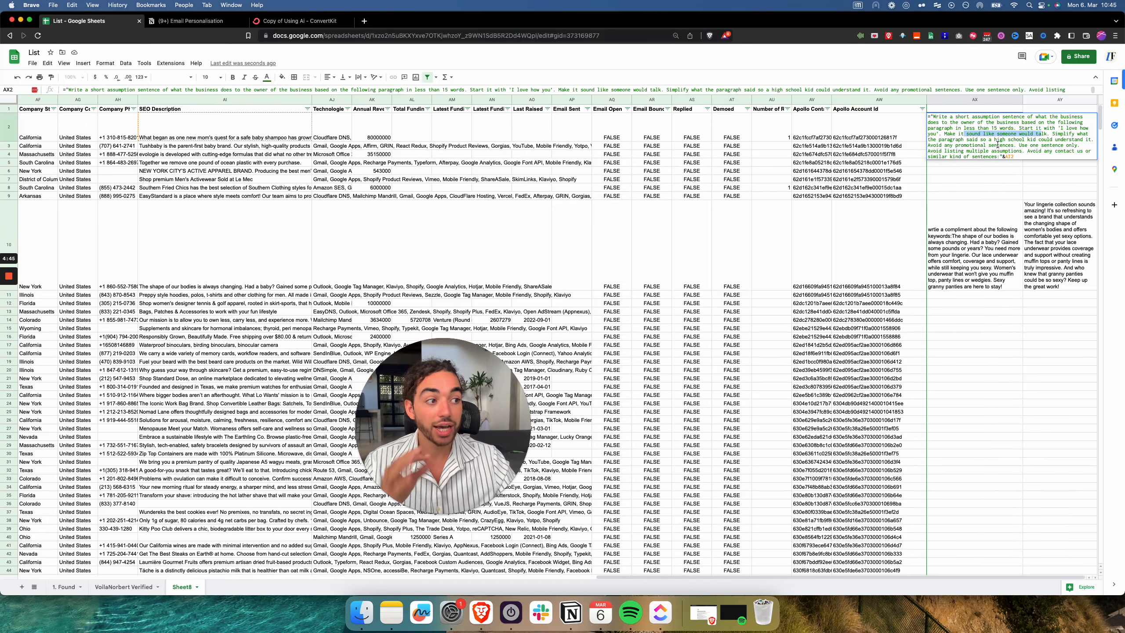
pyautogui.click(975, 149)
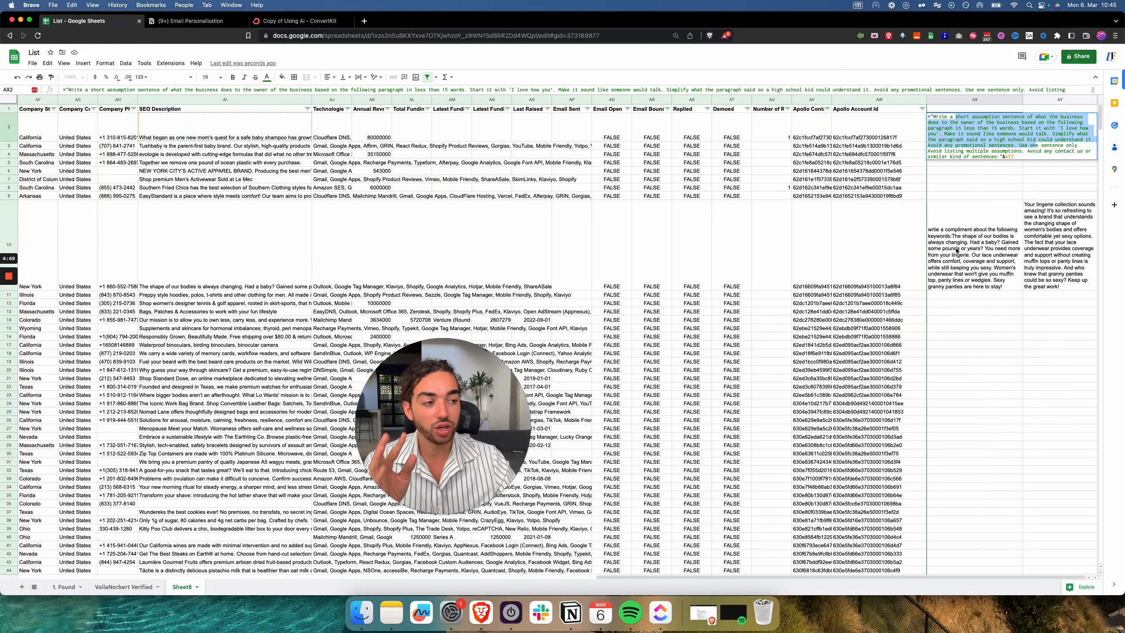
pyautogui.click(998, 209)
# - Fill the prompt and GPT formulas from AX2:AY2 down through row 22
pyautogui.moveTo(992, 130); pyautogui.dragTo(1089, 139)
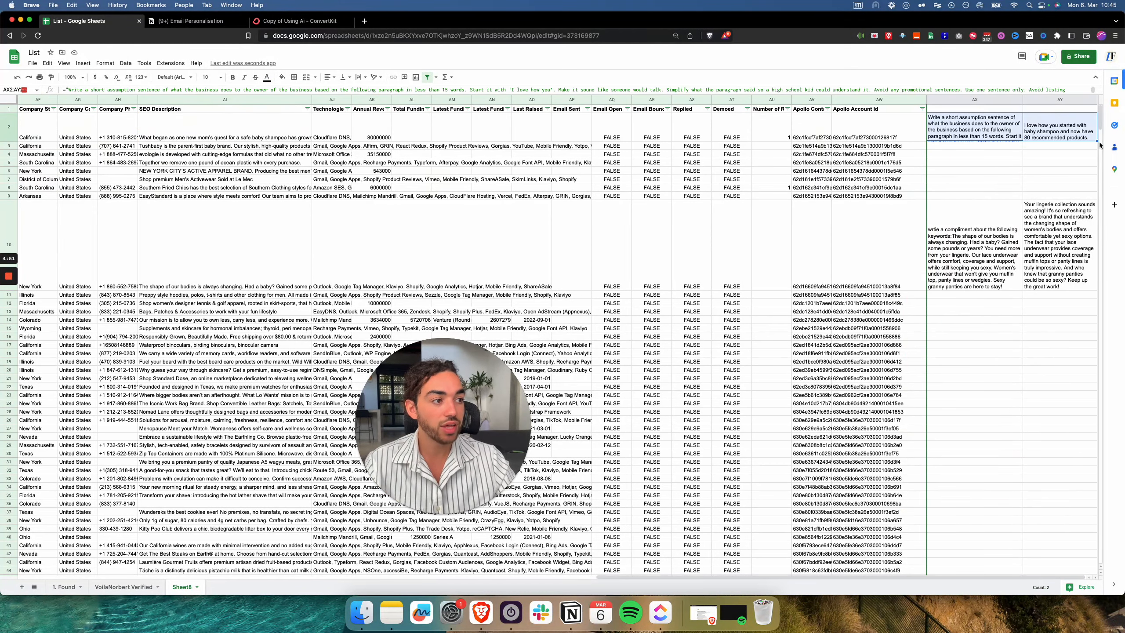
pyautogui.moveTo(1091, 386); pyautogui.dragTo(1091, 386)
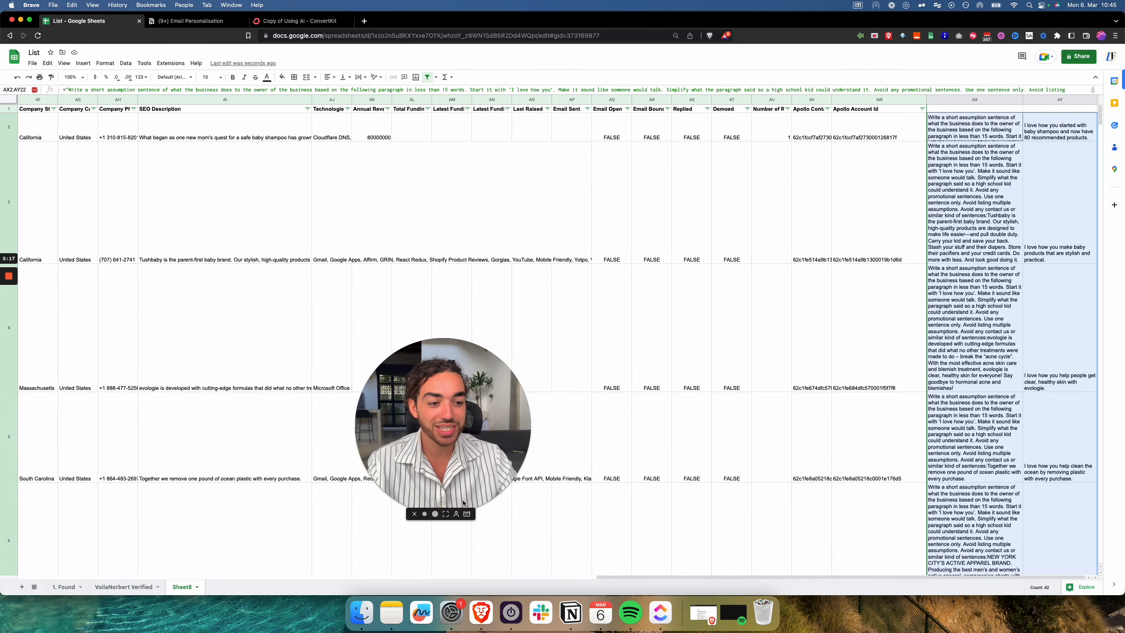
pyautogui.click(444, 514)
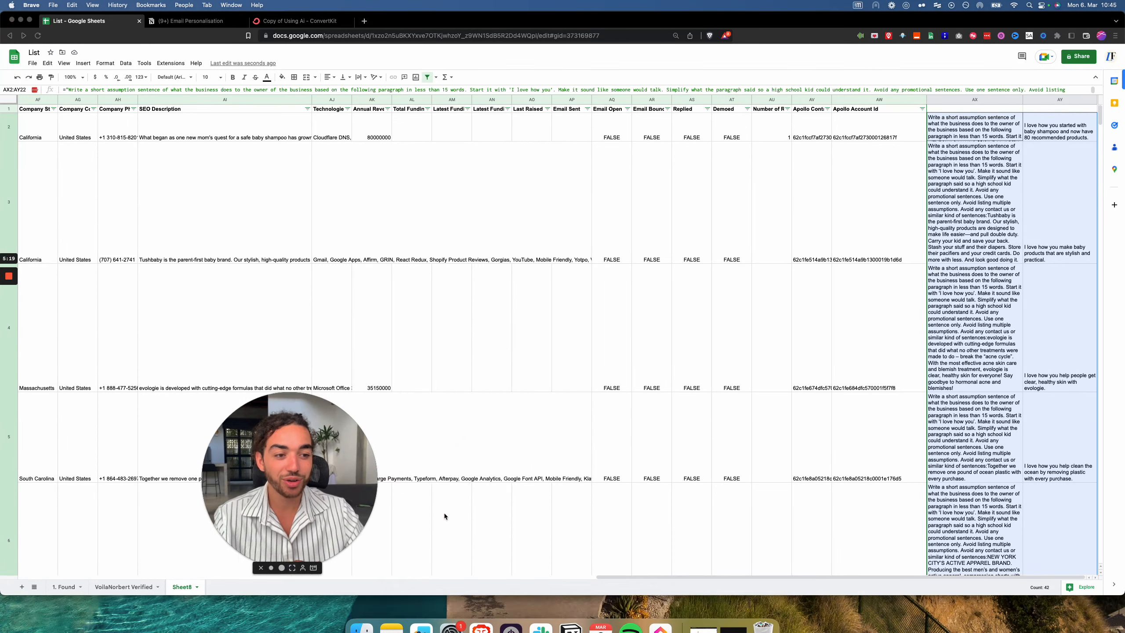